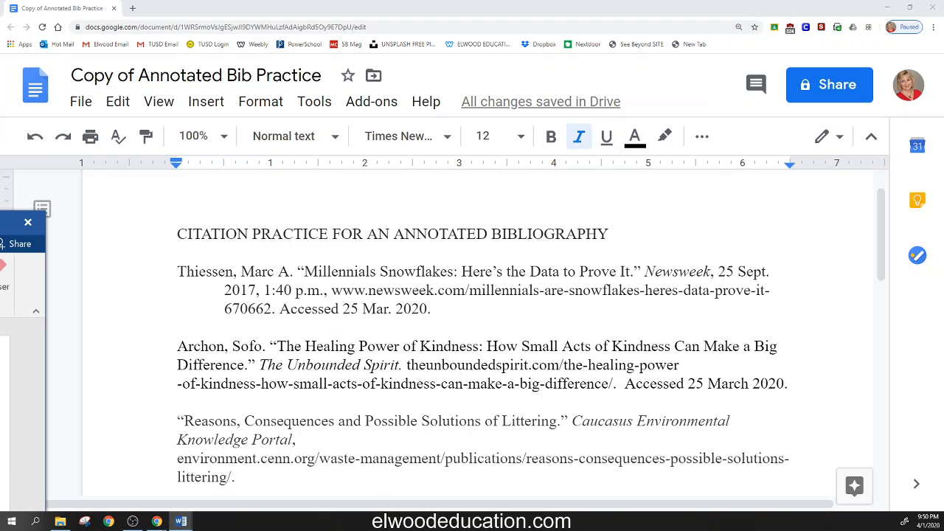
Step: Compare the author element of the Healing Power of Kindness citation with the AUTHOR line in the Word works cited guidelines
drag(177, 346, 791, 383)
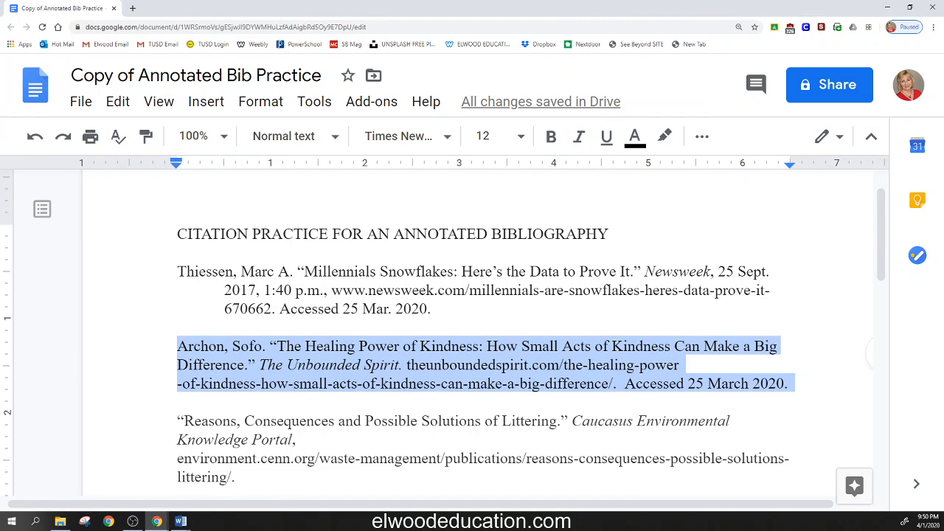
drag(0, 225, 496, 109)
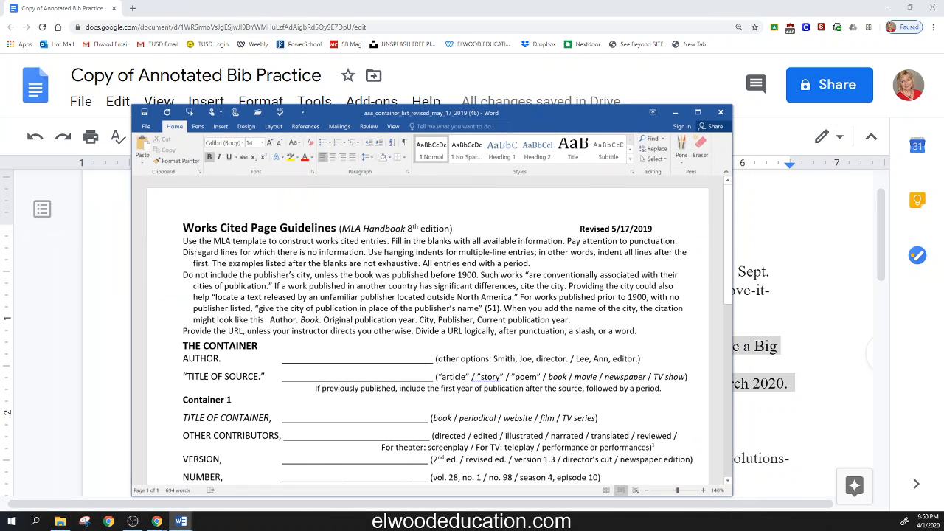
drag(184, 228, 337, 229)
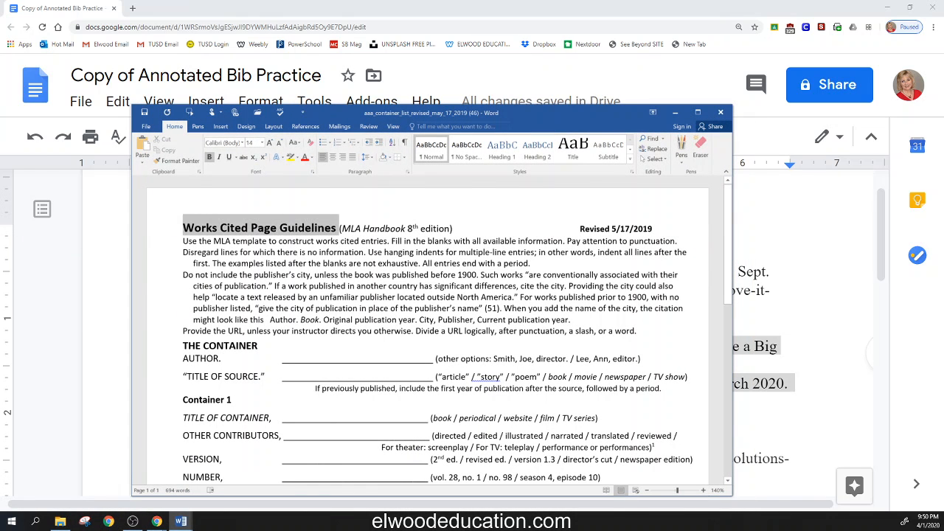
drag(183, 346, 266, 346)
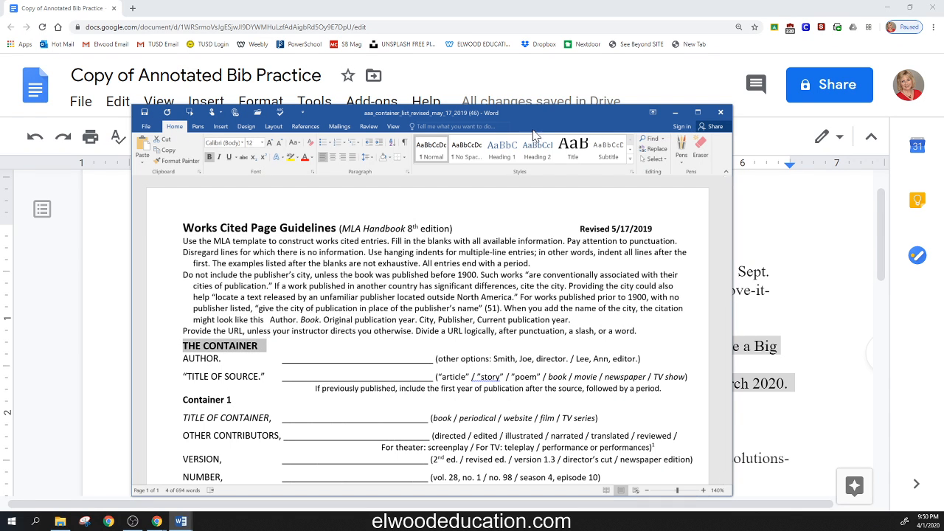
drag(528, 119, 537, 93)
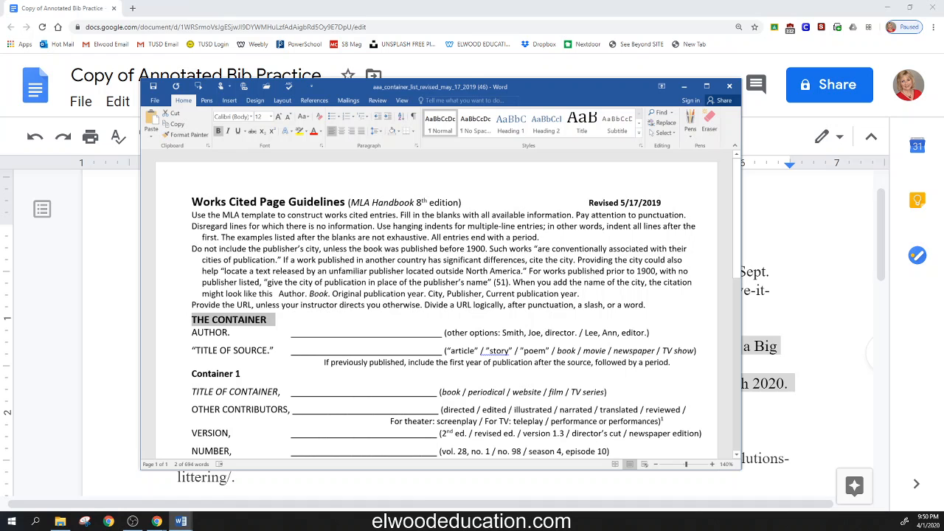
double_click(211, 333)
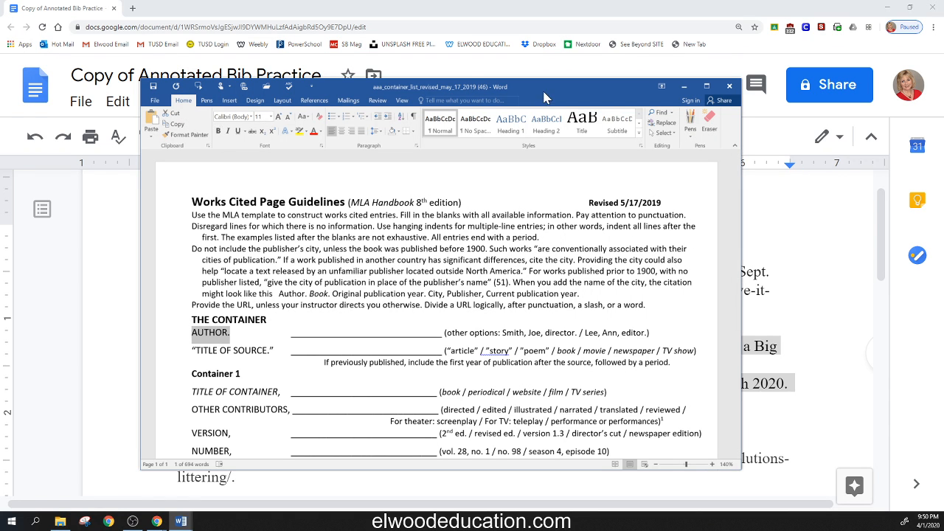
drag(510, 92, 0, 106)
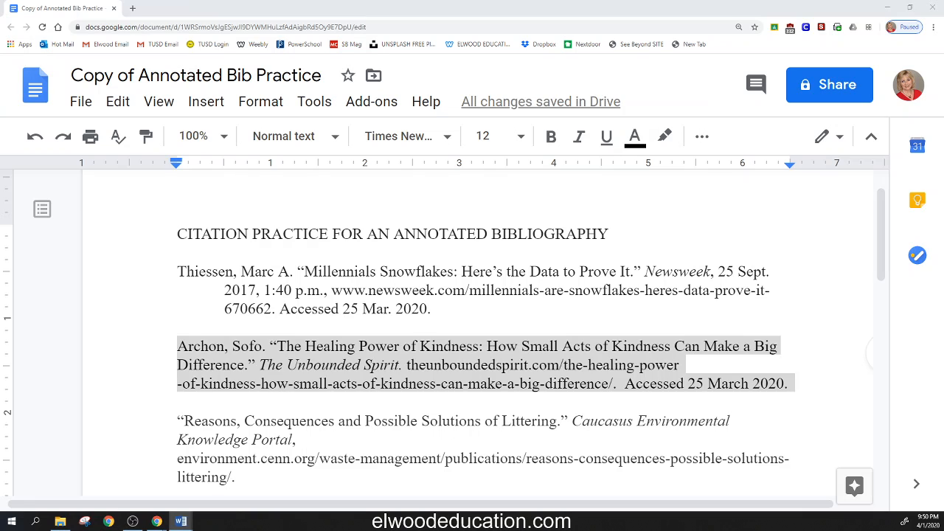
click(178, 346)
drag(178, 346, 266, 346)
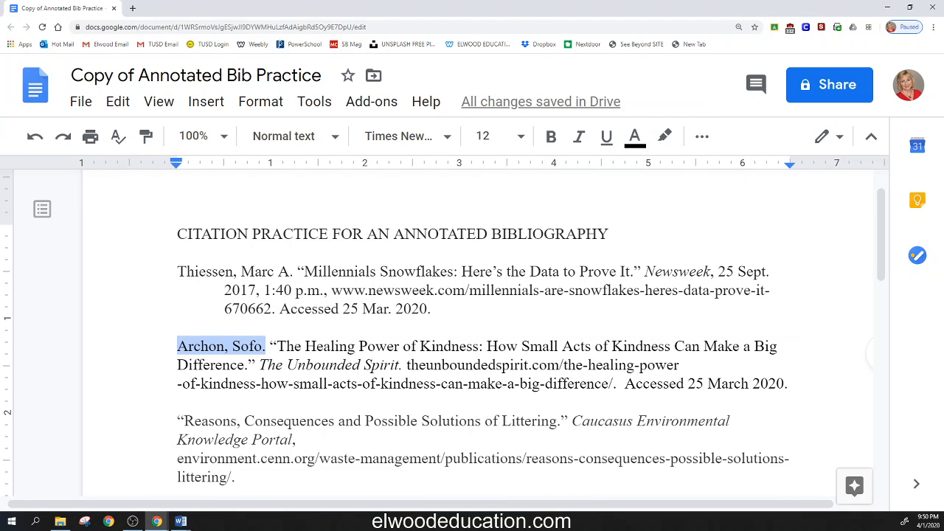
Step: Check the kindness citation's article title, closing quotation mark and period against the TITLE OF SOURCE line in the Word guidelines
key(alt+Tab)
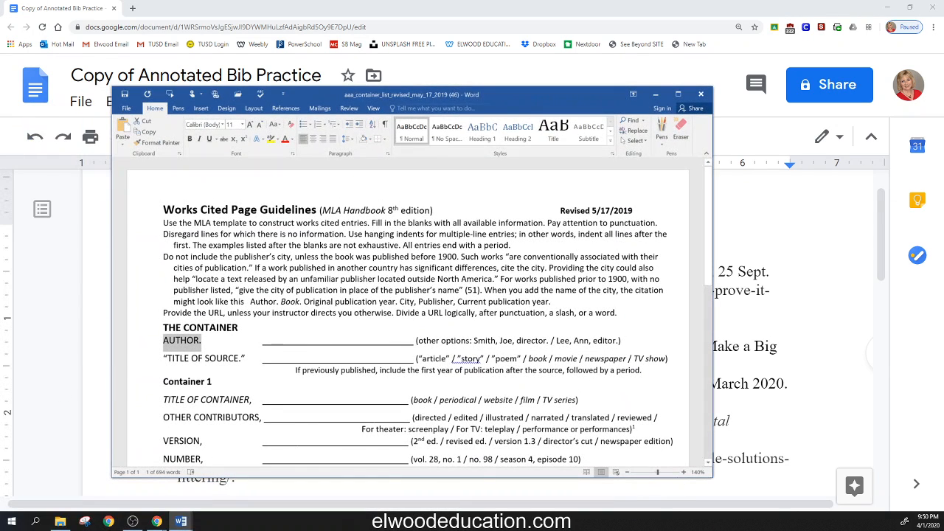
drag(163, 358, 244, 358)
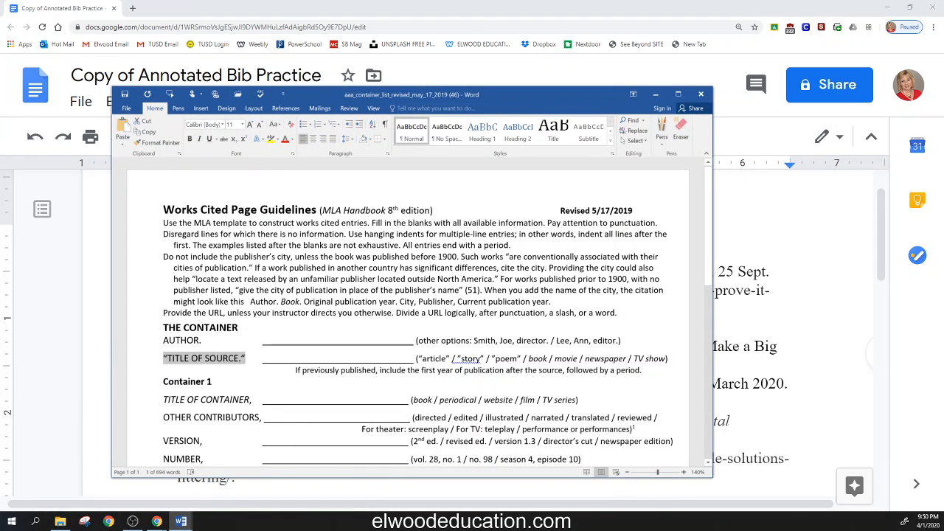
drag(525, 99, 0, 136)
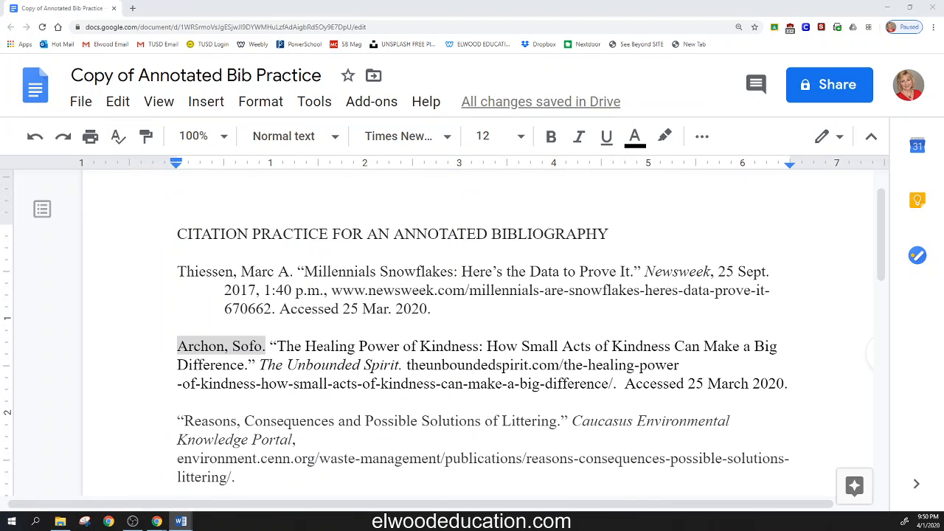
drag(269, 346, 255, 365)
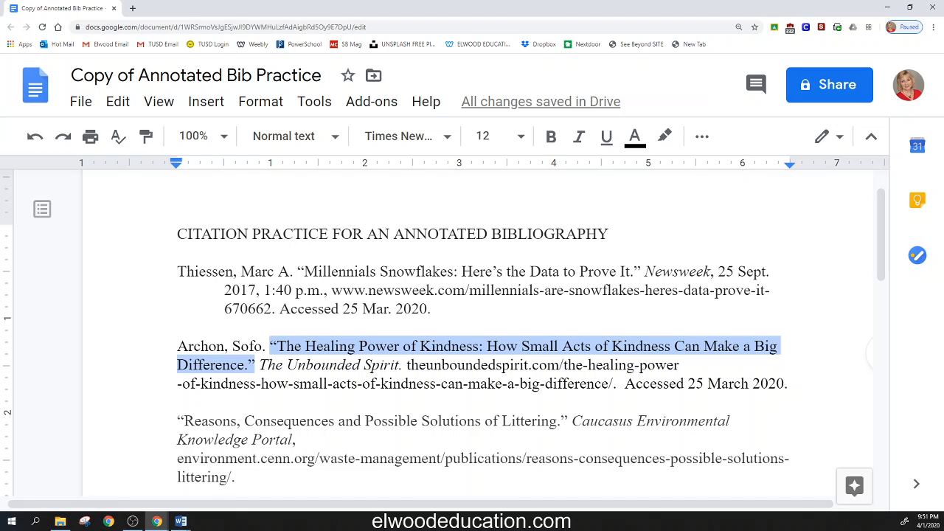
drag(269, 346, 247, 365)
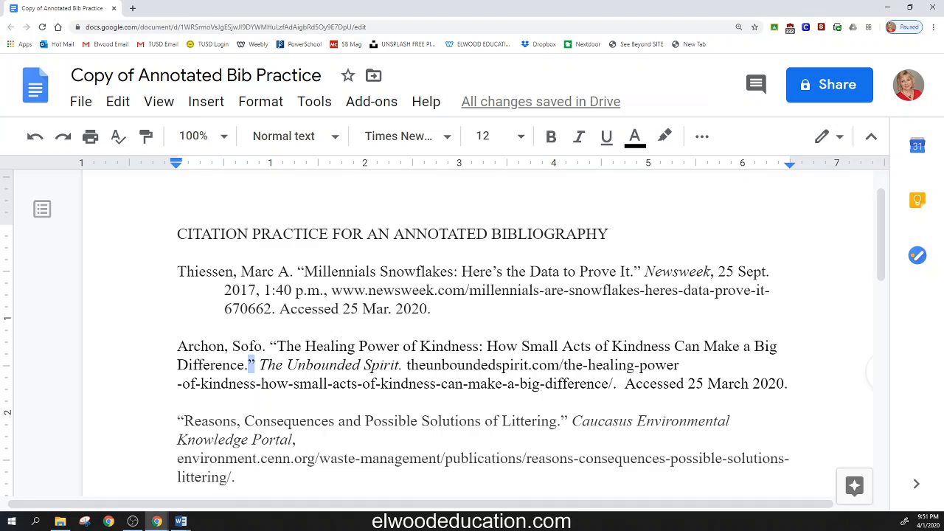
click(248, 365)
key(shift+Left)
Step: Compare The Unbounded Spirit in the kindness citation with the TITLE OF CONTAINER line in the Word guidelines
click(180, 521)
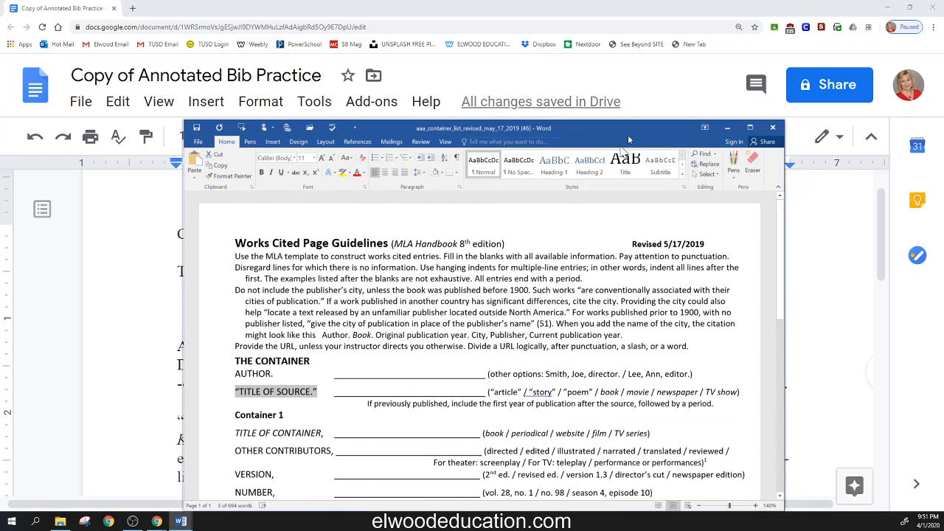
drag(233, 433, 325, 434)
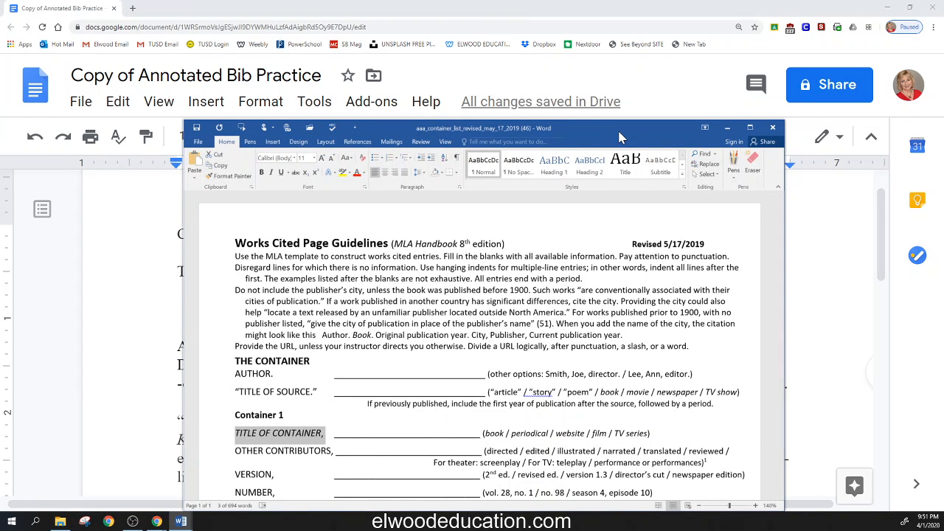
drag(618, 131, 0, 126)
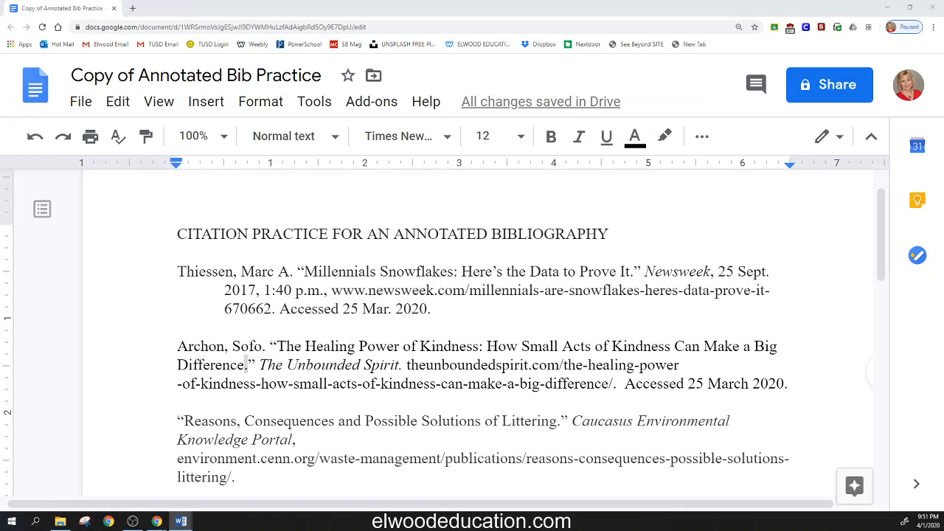
drag(258, 364, 400, 364)
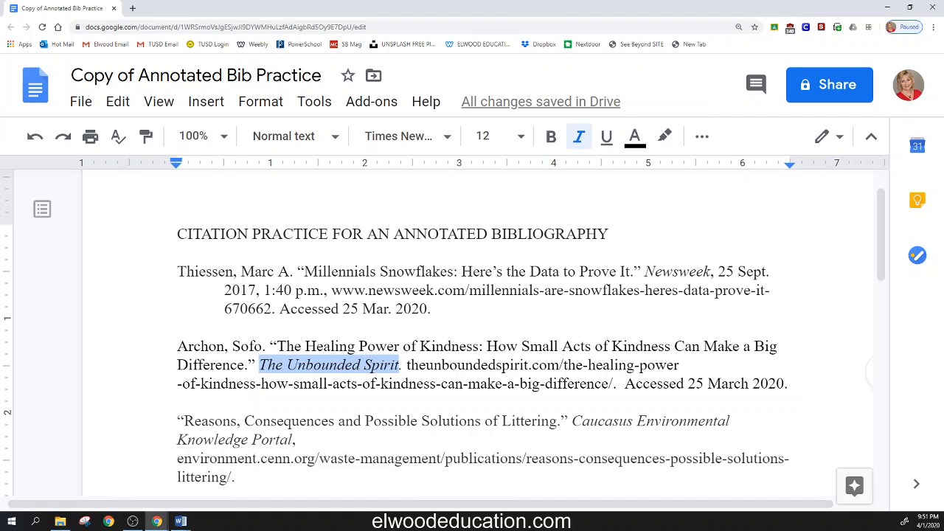
Step: Replace the period after The Unbounded Spirit with a comma and remove the italics from that comma
click(403, 365)
key(BackSpace)
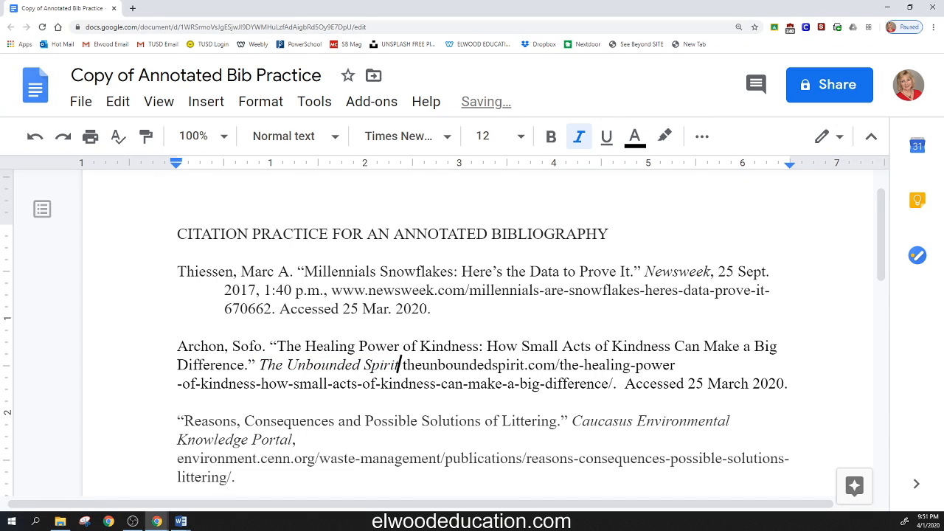
text(,)
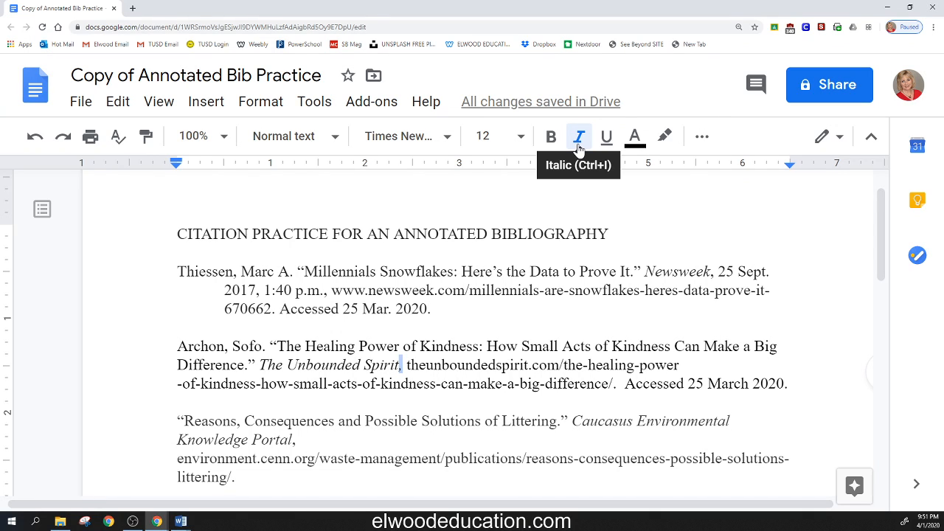
click(578, 146)
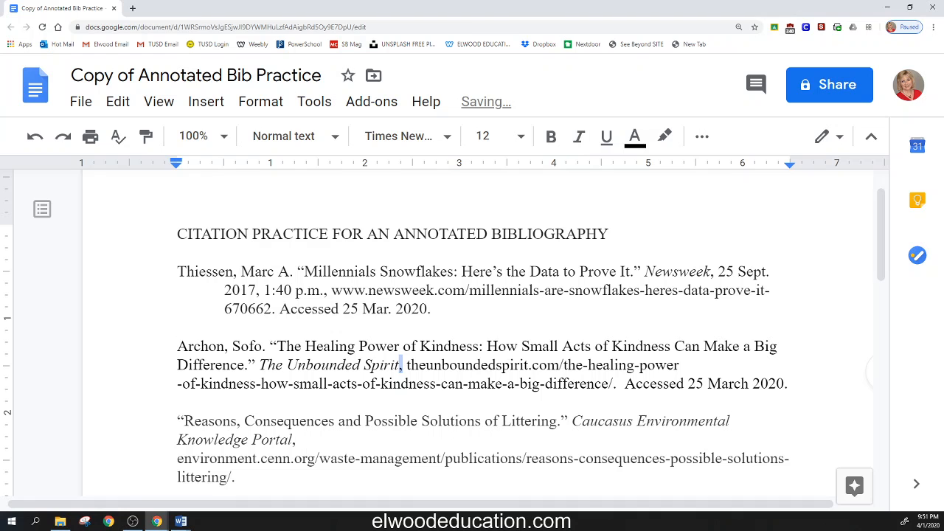
click(407, 365)
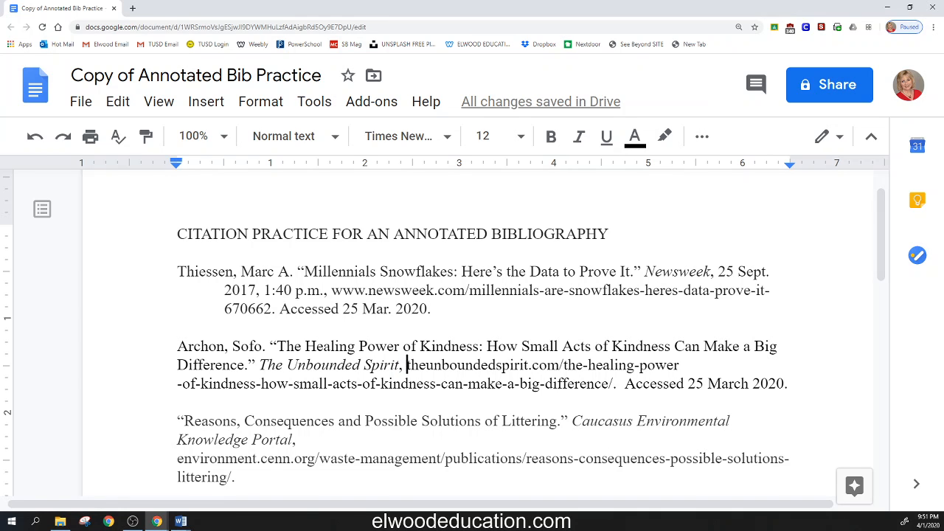
Step: Review the other contributors, version, number and publisher lines under Container 1 in the Word guidelines
drag(0, 118, 535, 81)
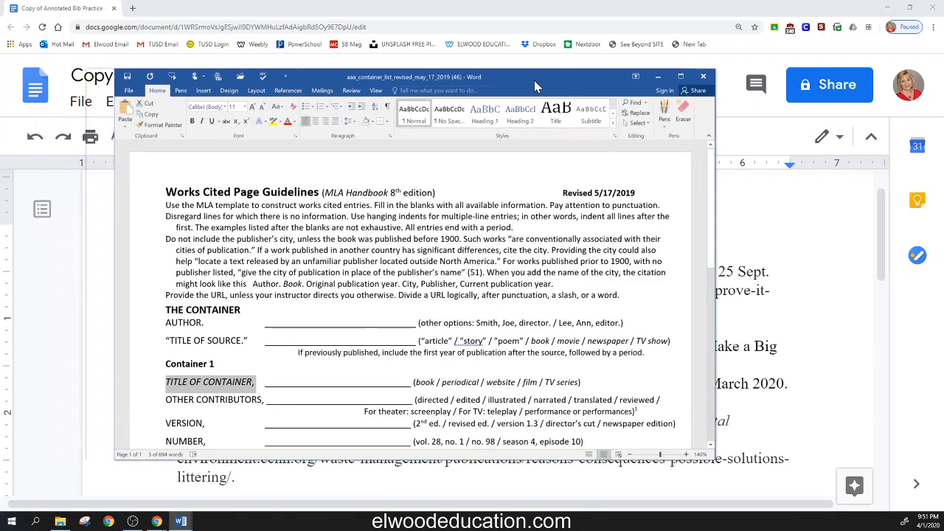
scroll(413, 295, down, 2)
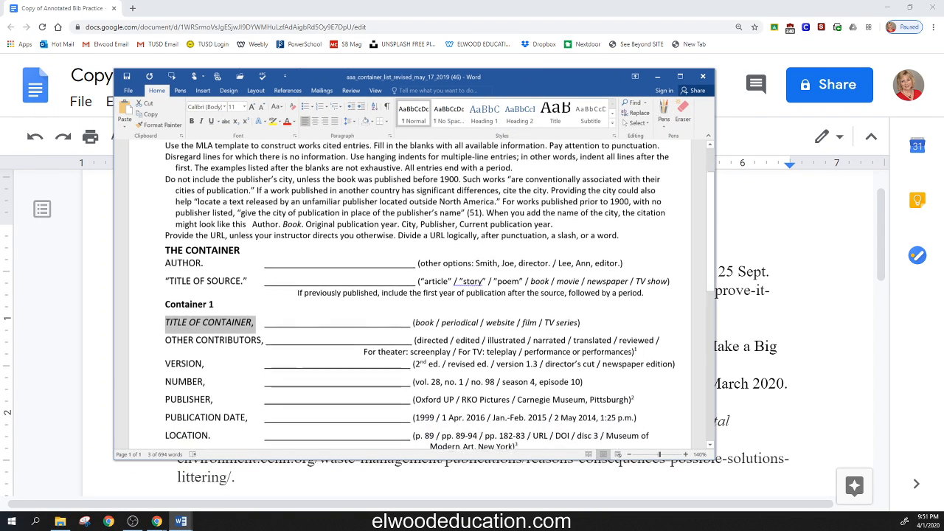
drag(166, 335, 261, 335)
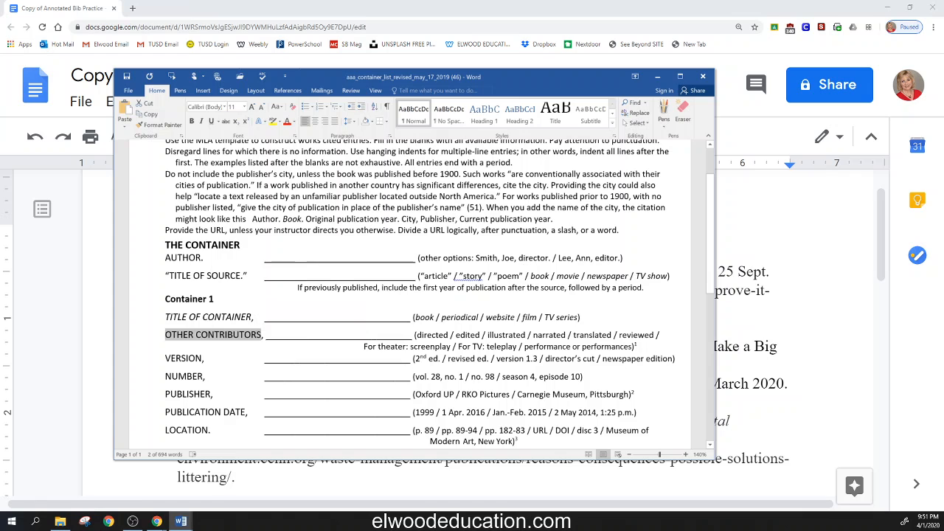
double_click(188, 359)
double_click(184, 377)
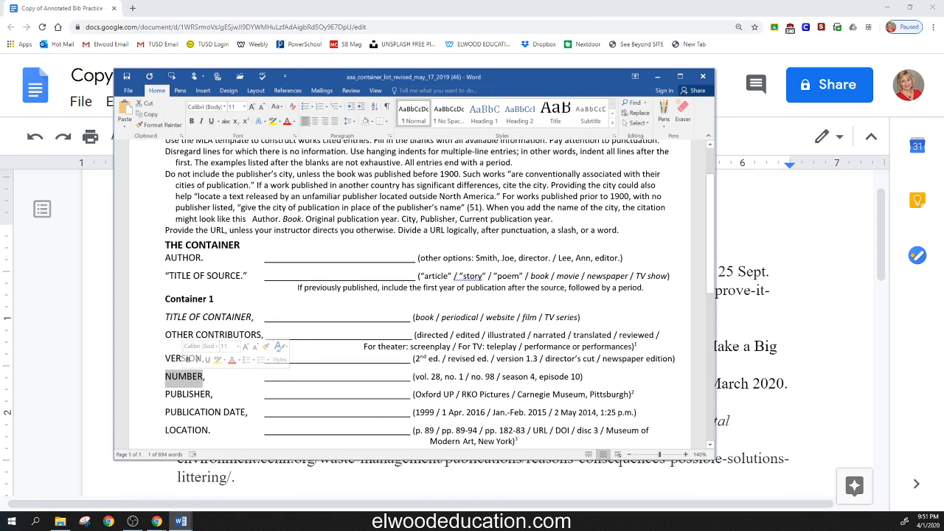
double_click(188, 393)
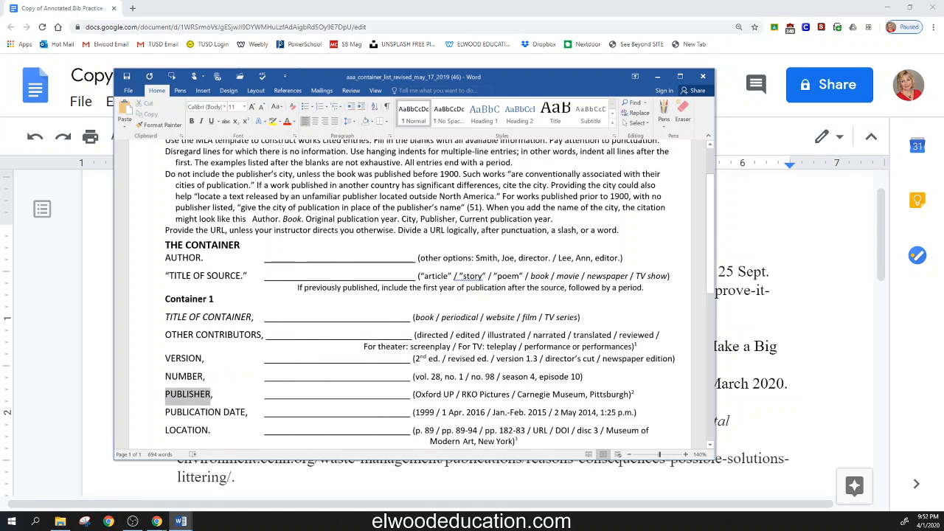
drag(525, 82, 0, 157)
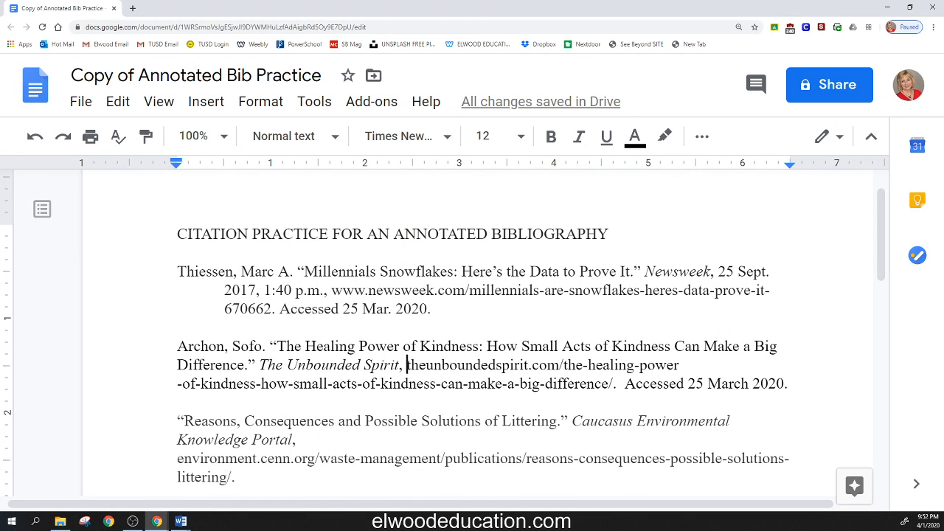
Step: Open the kindness citation's theunboundedspirit.com URL in a separate browser window and look at the article page
drag(407, 364, 613, 384)
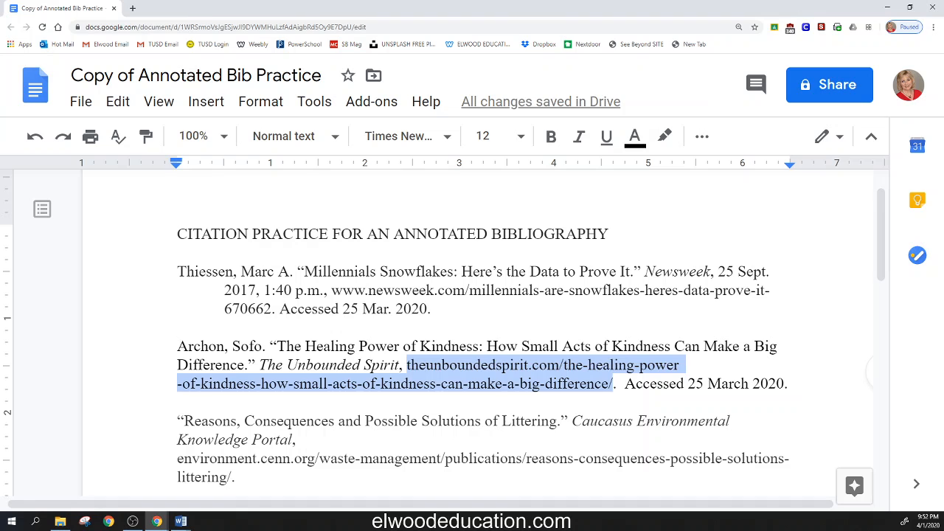
click(403, 365)
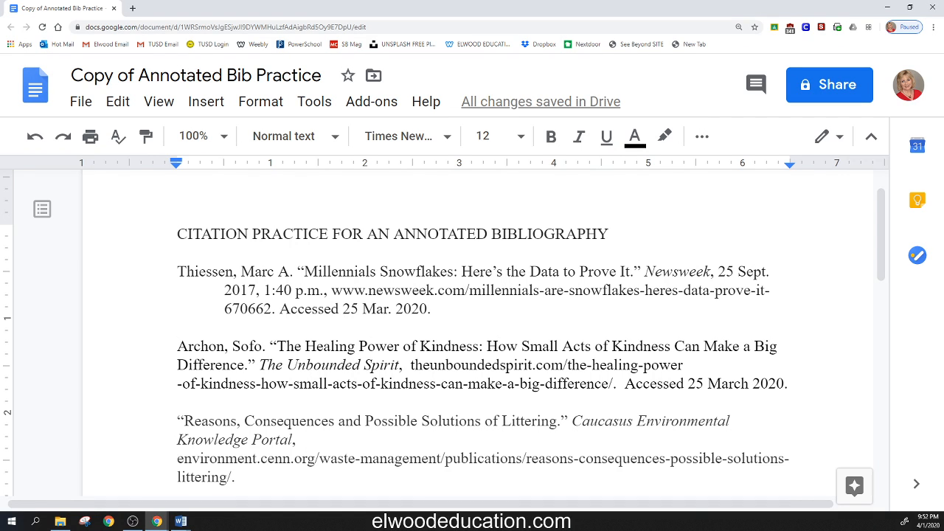
drag(409, 365, 614, 384)
key(ctrl+c)
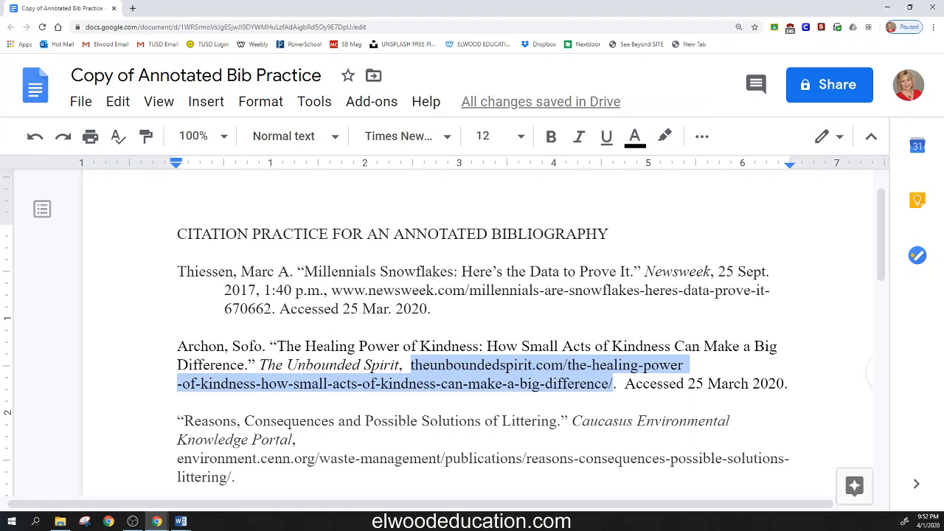
click(181, 521)
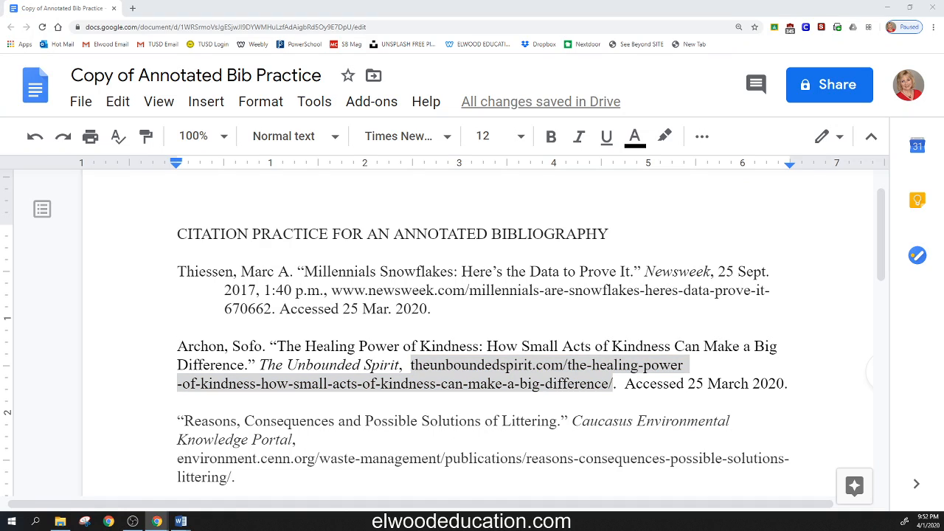
drag(0, 130, 515, 129)
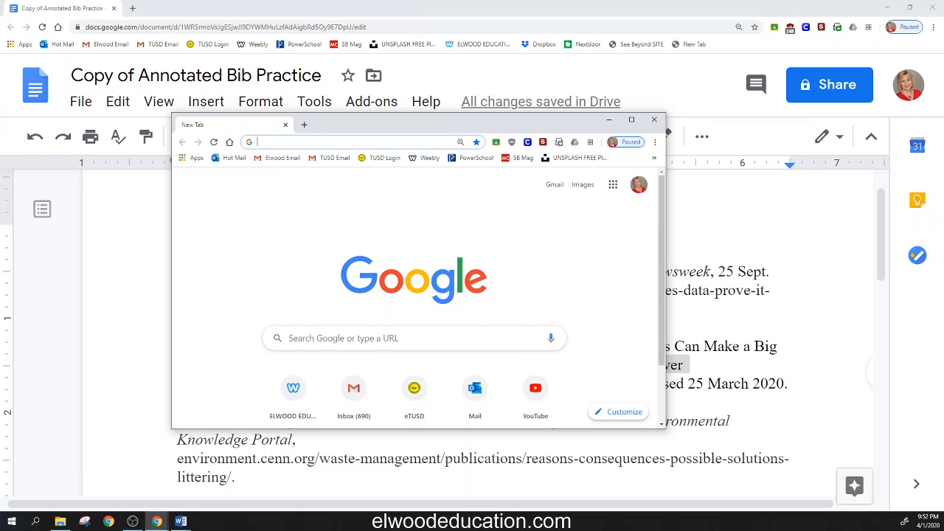
key(ctrl+v)
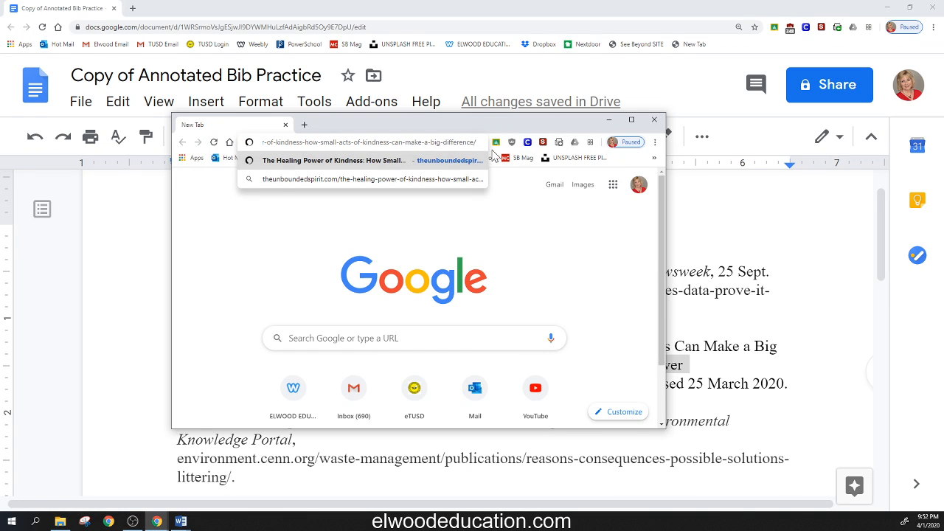
key(Return)
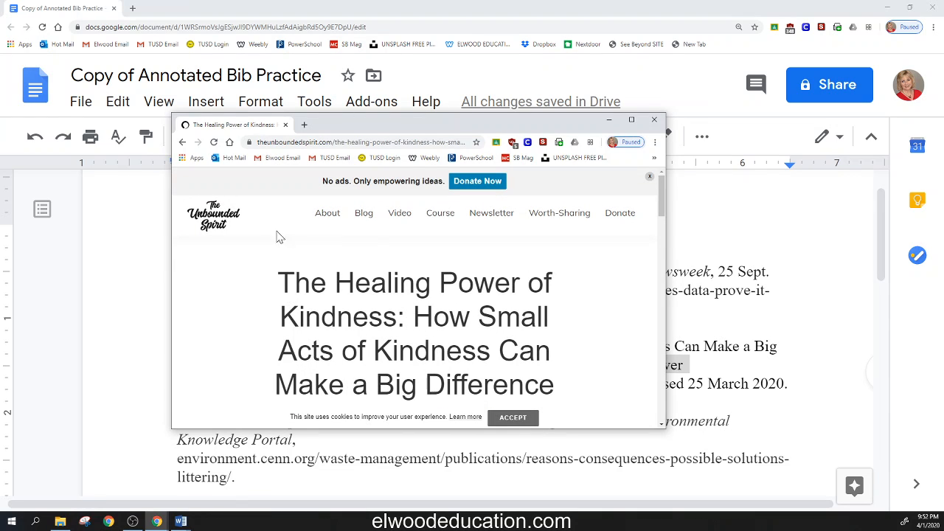
scroll(594, 278, down, 3)
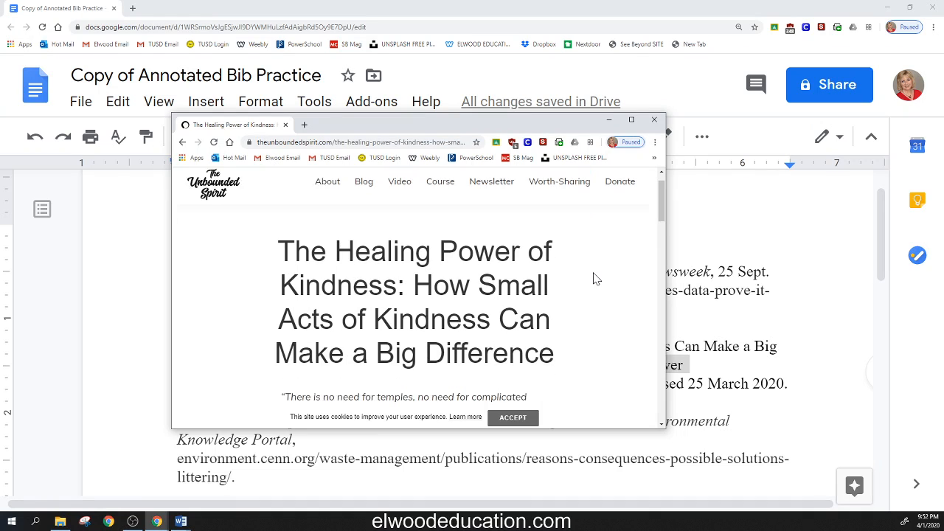
Step: Look through the whole kindness article page, from the byline down to the footer, for a publisher
scroll(568, 303, down, 1)
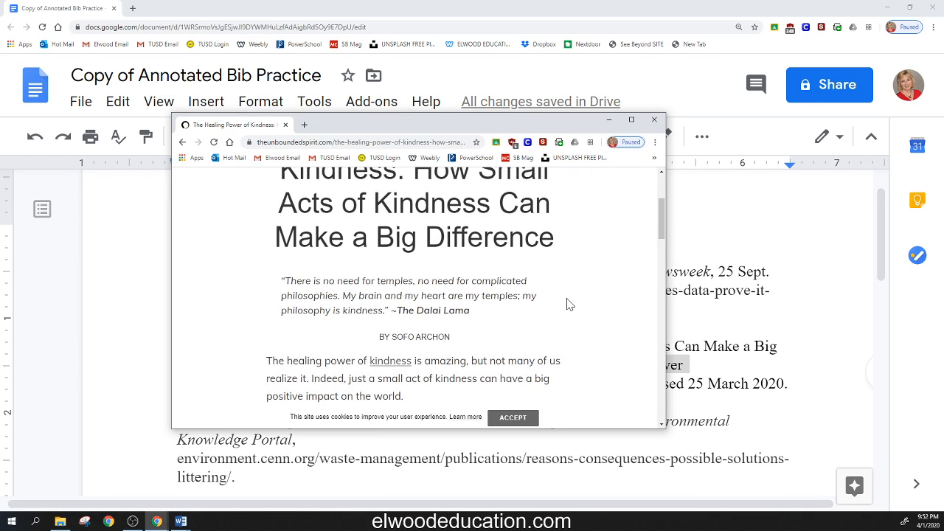
drag(446, 341, 369, 342)
scroll(639, 299, down, 2)
scroll(639, 300, down, 8)
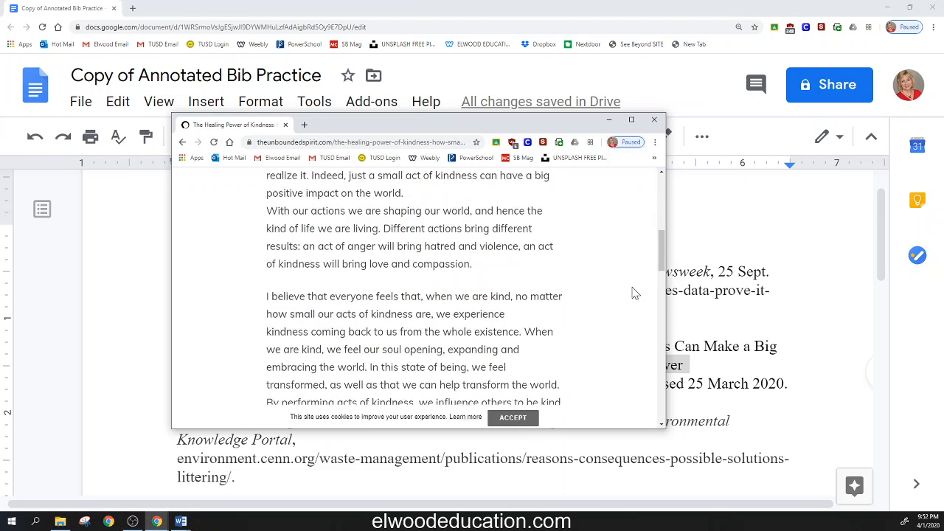
scroll(621, 282, down, 10)
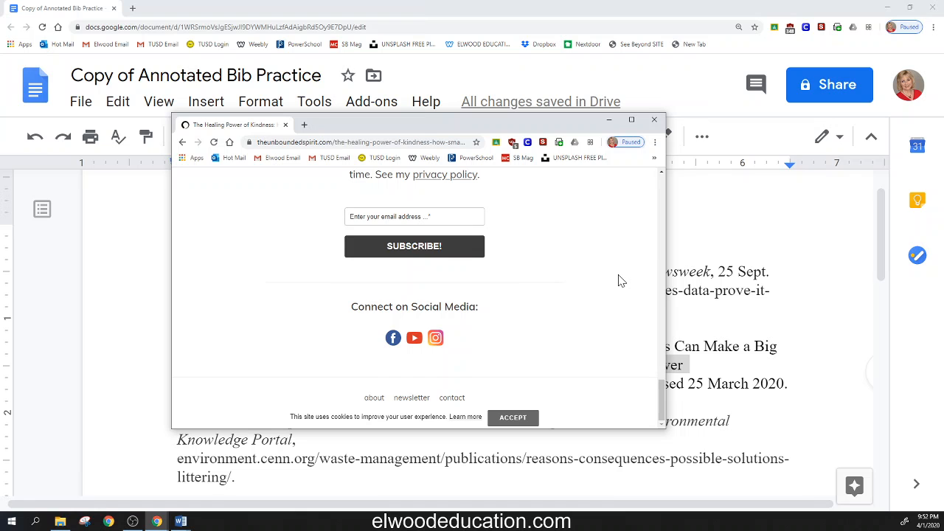
scroll(619, 280, up, 5)
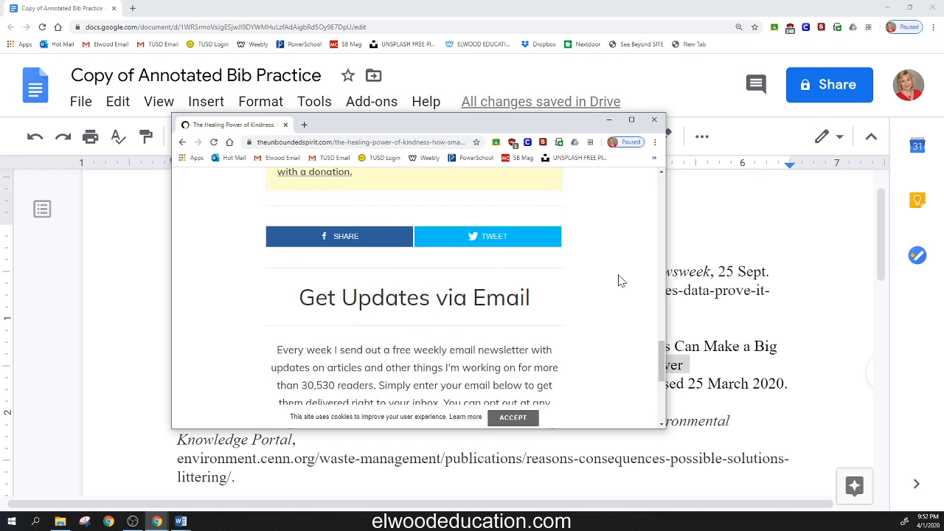
scroll(619, 280, up, 6)
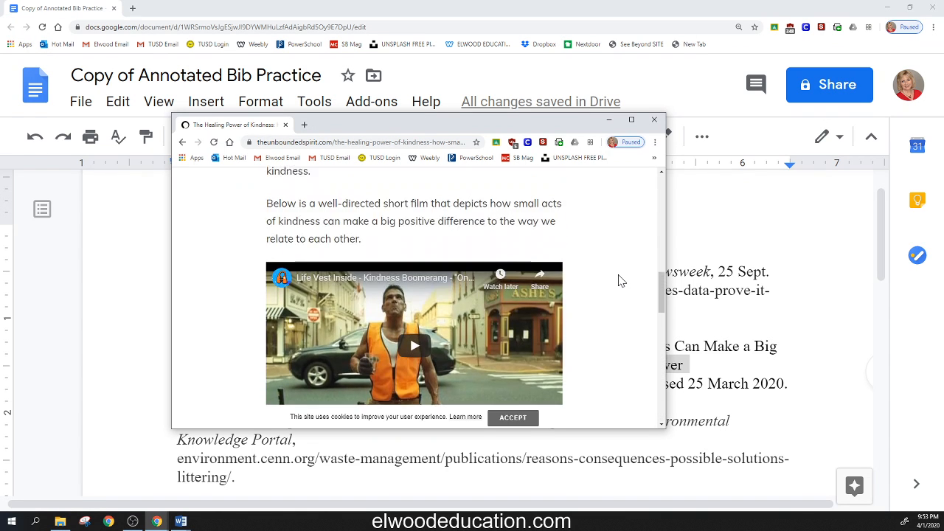
scroll(620, 281, up, 7)
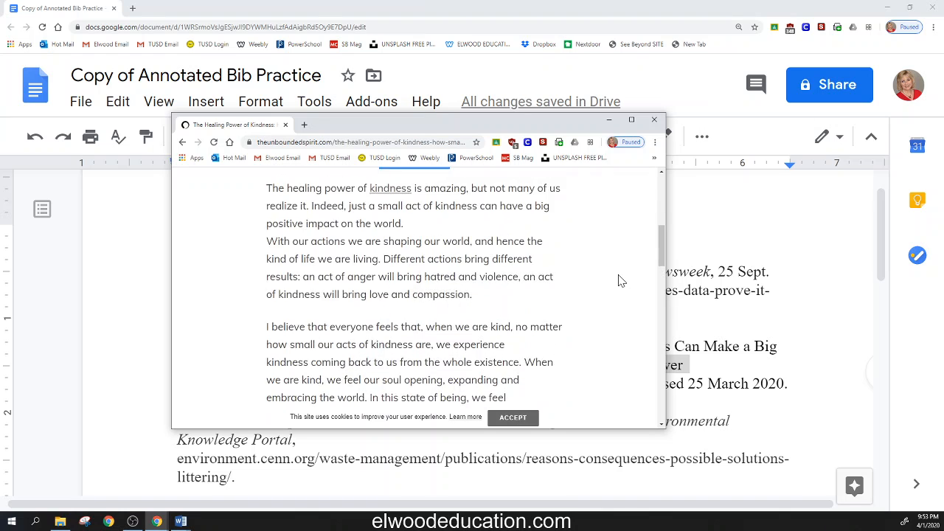
Step: Search Google for the article author's name in a new tab and open the About page of The Unbounded Spirit
drag(463, 318, 391, 317)
key(ctrl+c)
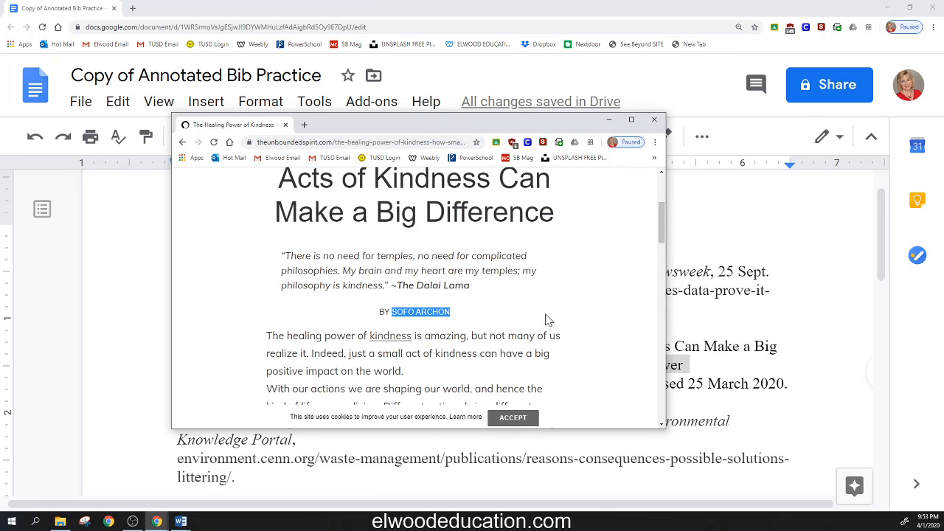
click(305, 124)
key(ctrl+v)
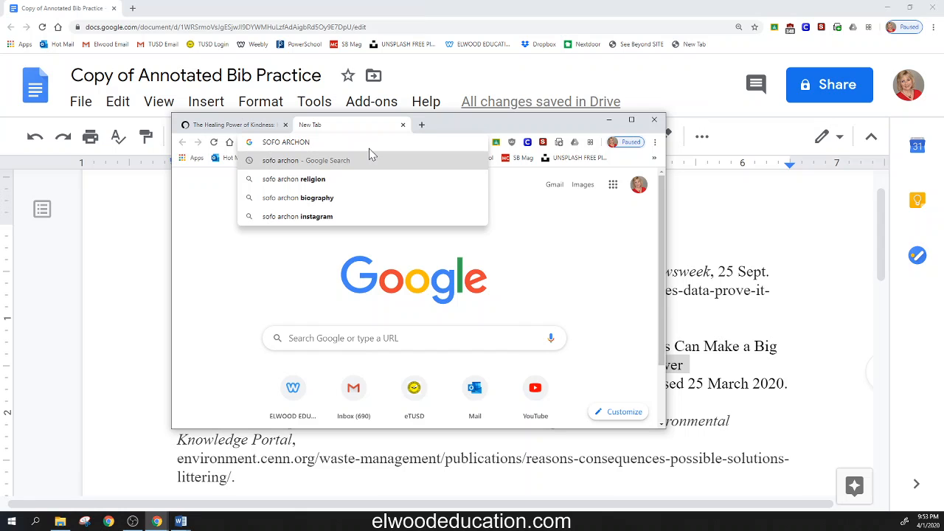
key(Return)
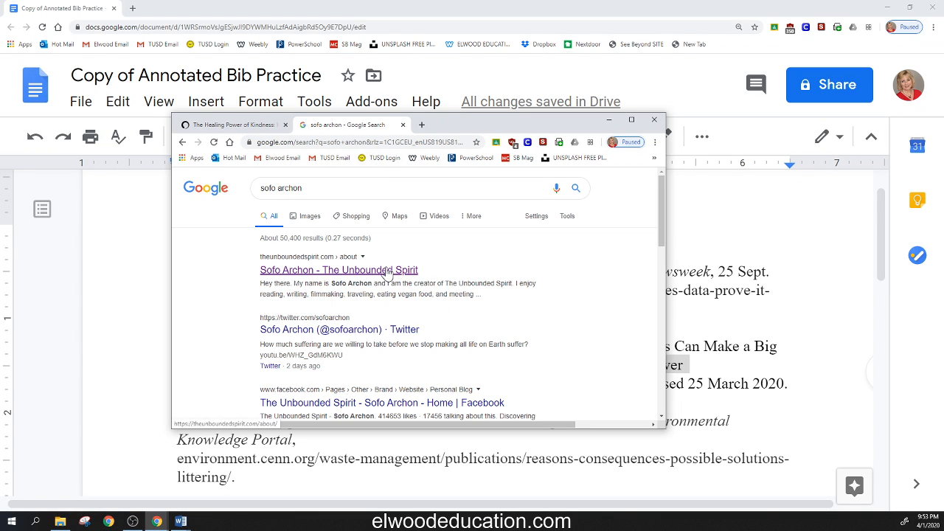
click(388, 271)
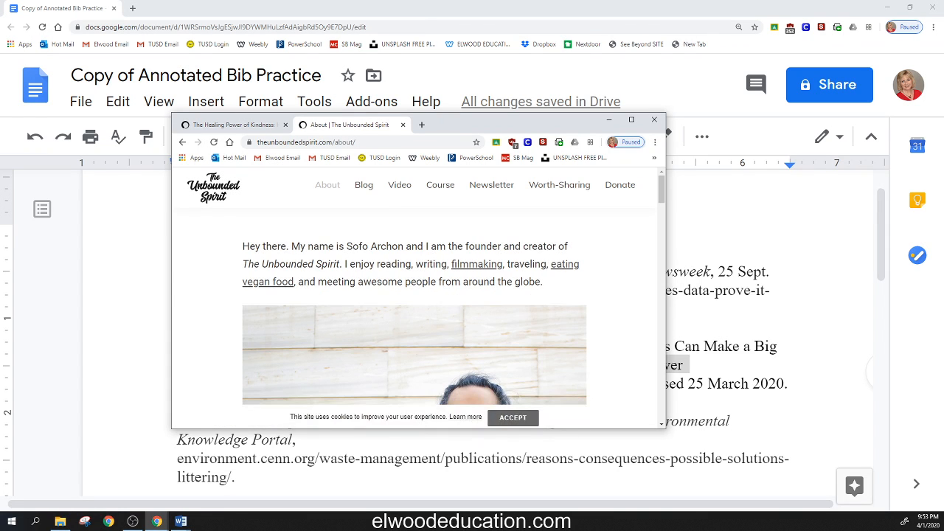
Step: Read the About page for the site's founder, credentials and contact details, close it, and return to the bibliography
scroll(586, 254, down, 5)
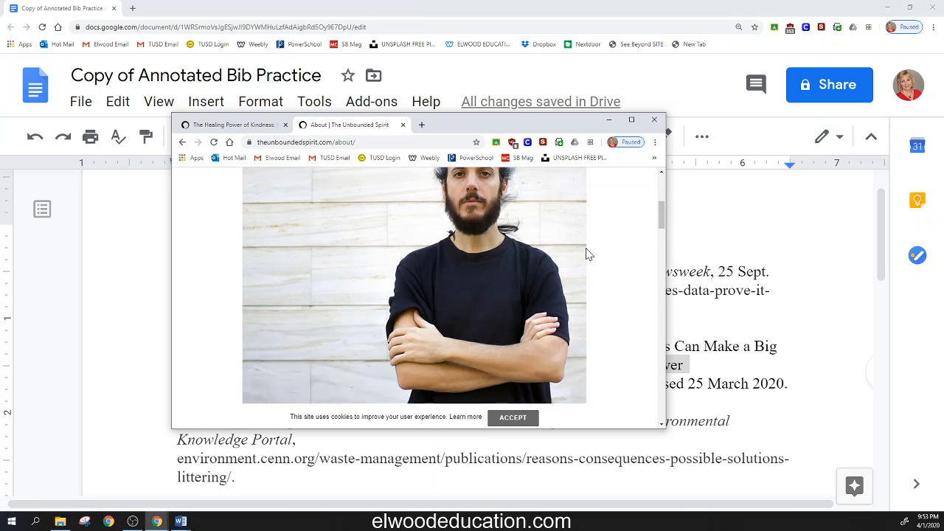
scroll(586, 254, down, 2)
scroll(586, 254, down, 2)
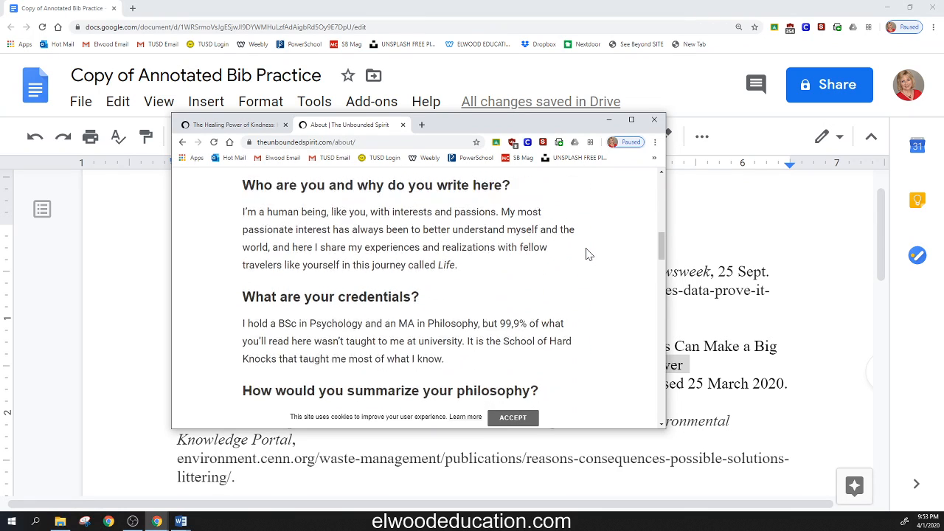
scroll(586, 255, down, 2)
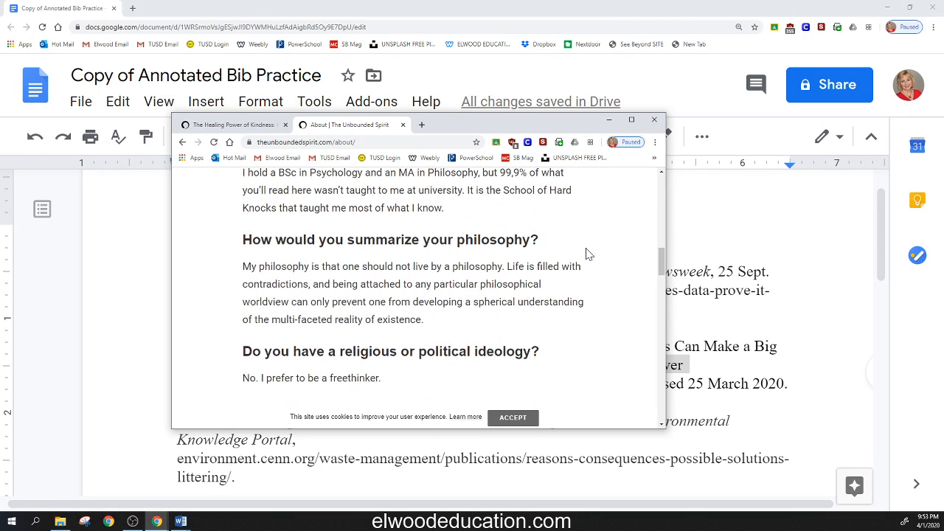
scroll(587, 254, down, 3)
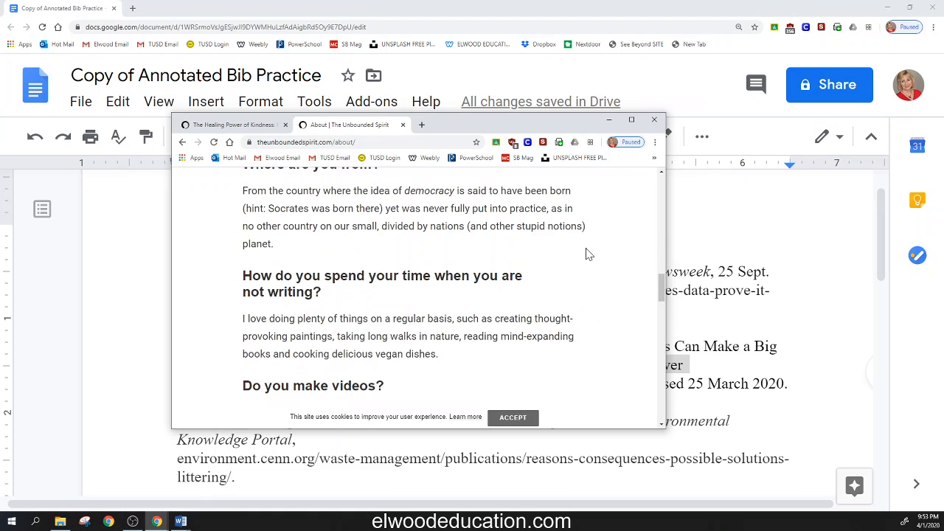
scroll(586, 254, down, 1)
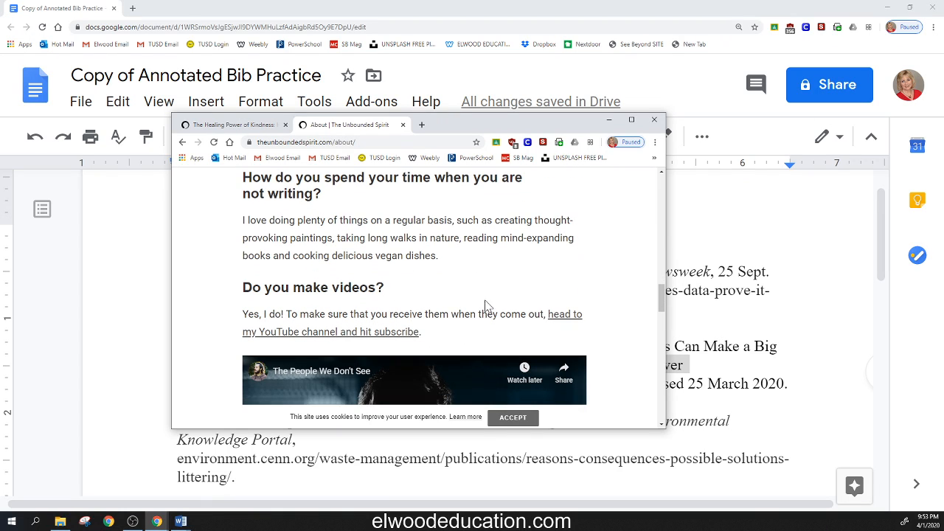
scroll(512, 315, down, 5)
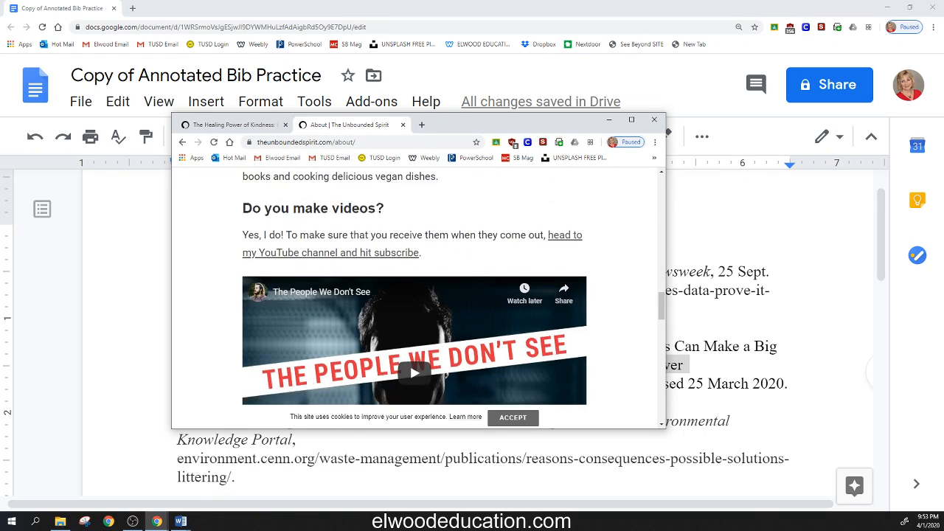
scroll(513, 314, down, 5)
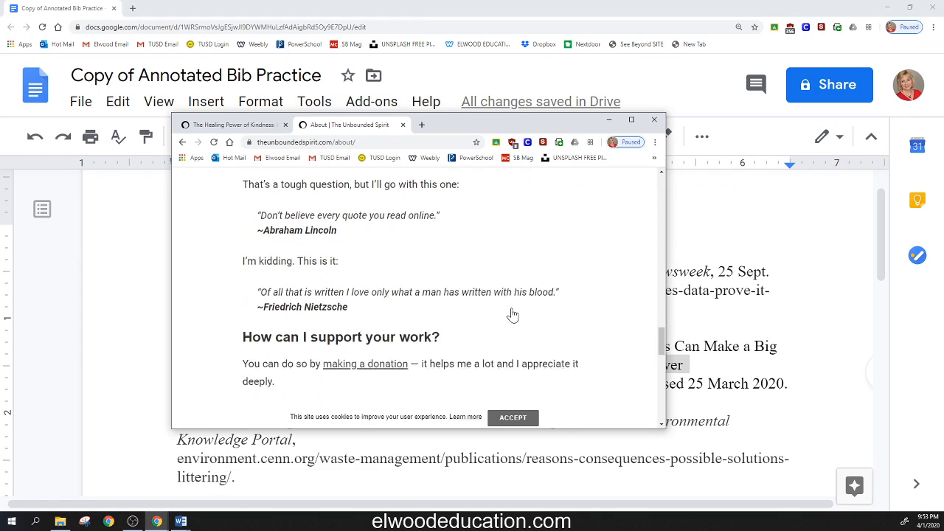
scroll(513, 313, down, 5)
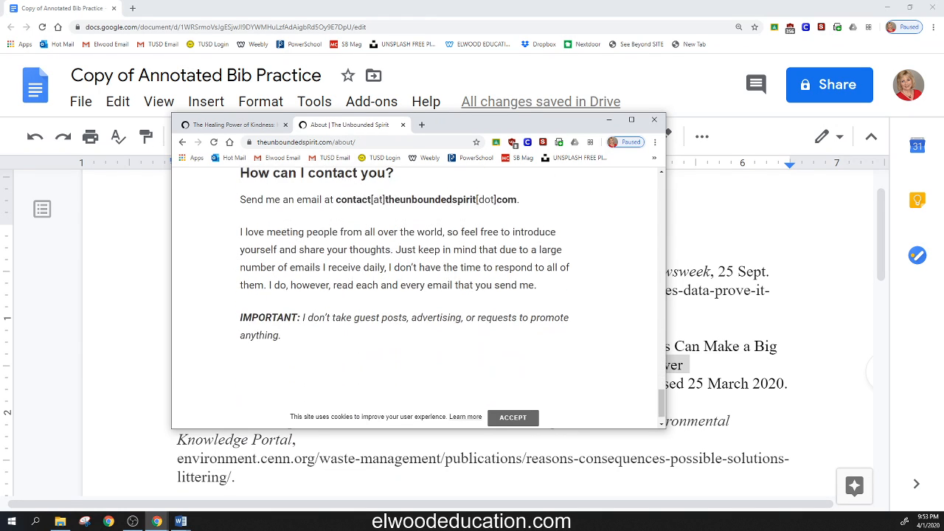
scroll(514, 313, down, 2)
scroll(514, 314, up, 2)
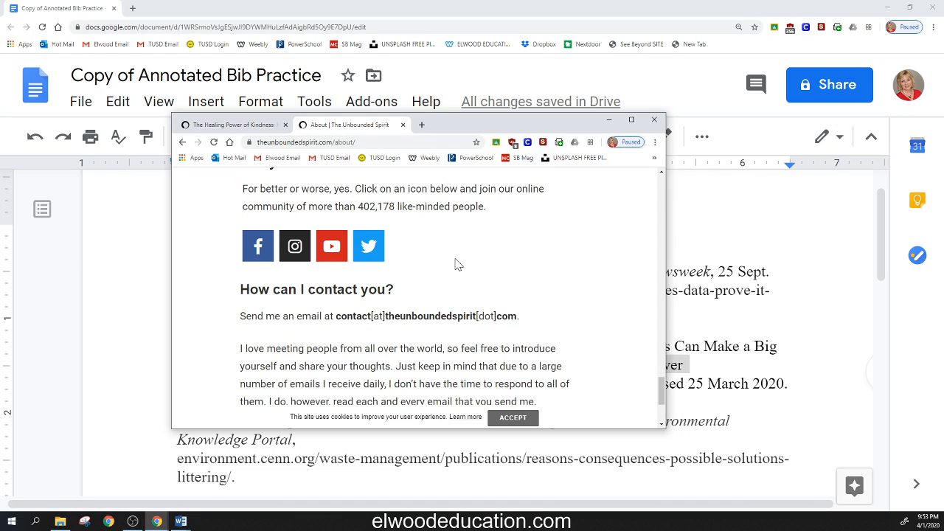
click(403, 125)
drag(423, 132, 0, 130)
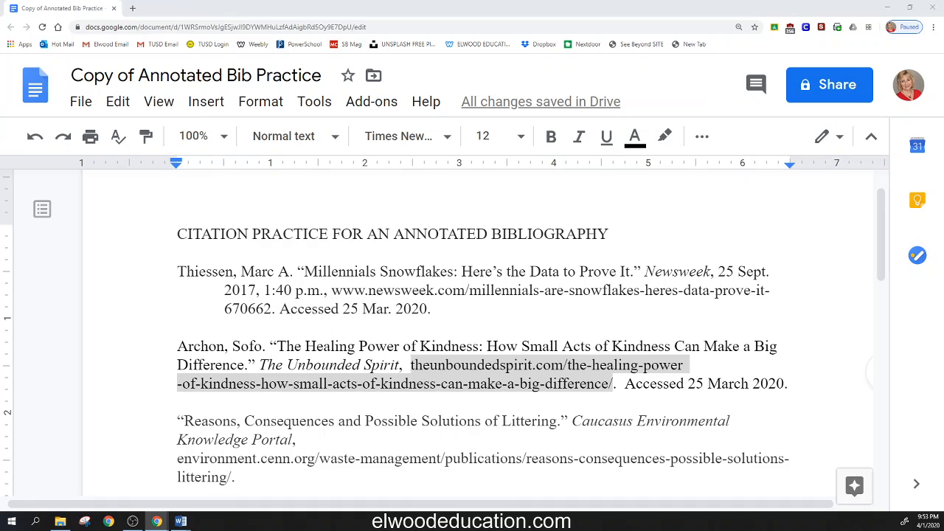
Step: Insert the site creator's full name and a comma as the publisher after The Unbounded Spirit in the kindness citation
click(403, 365)
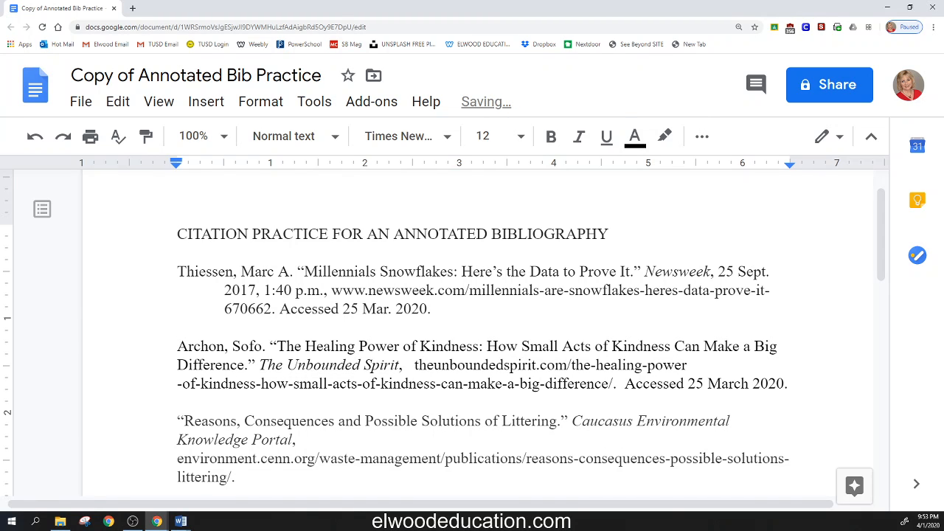
text(Sofo)
text( Archo)
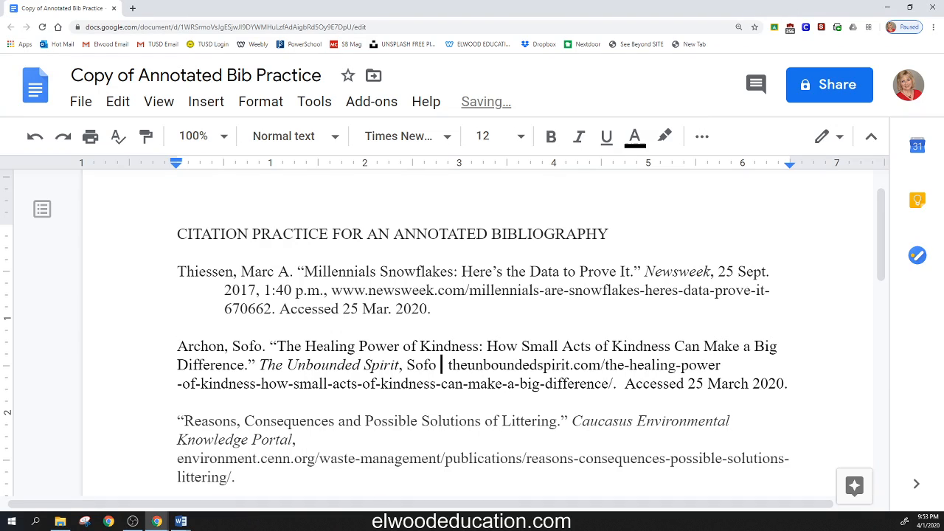
text(n,)
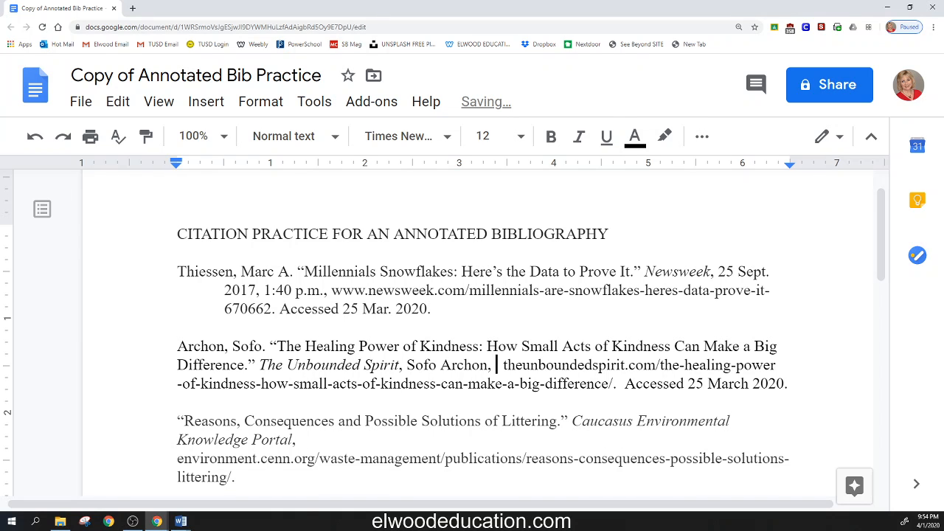
Step: Check the PUBLICATION DATE line under Container 1 in the Word guidelines and return to the bibliography
drag(0, 235, 600, 59)
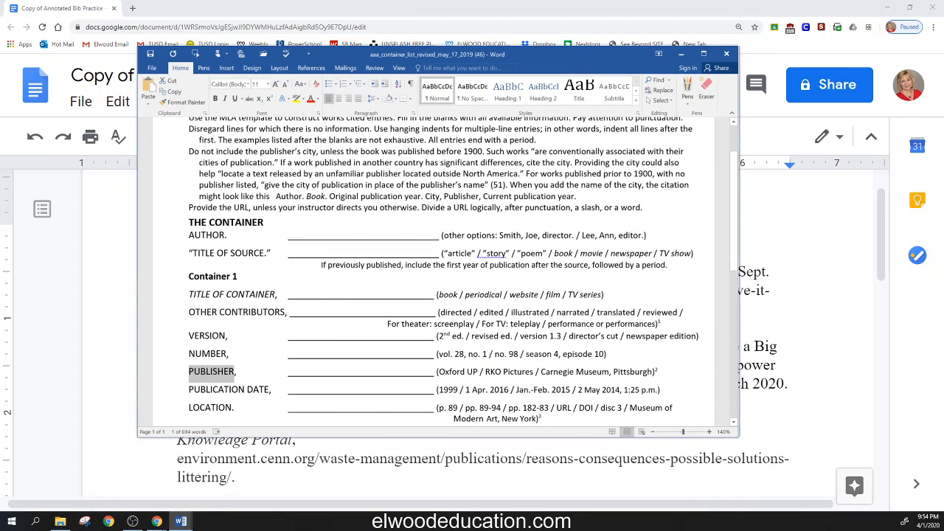
drag(189, 389, 272, 389)
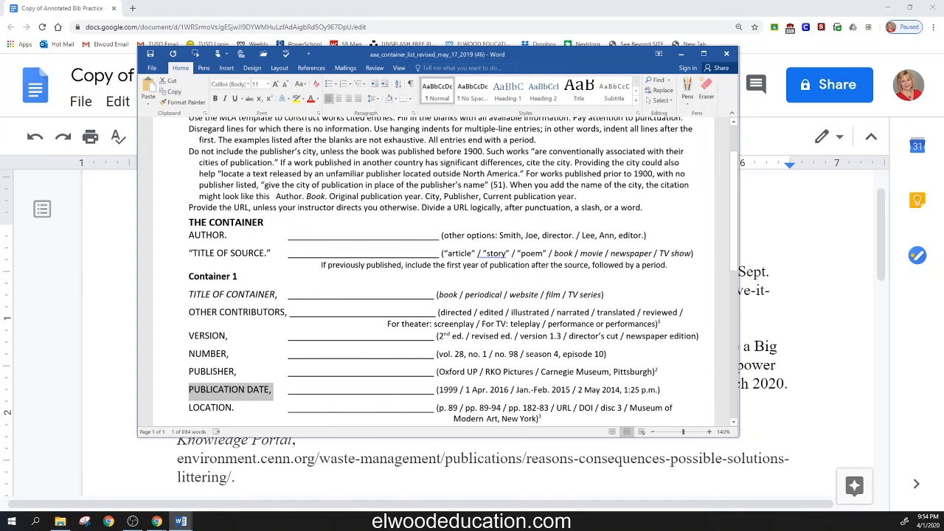
drag(519, 57, 0, 258)
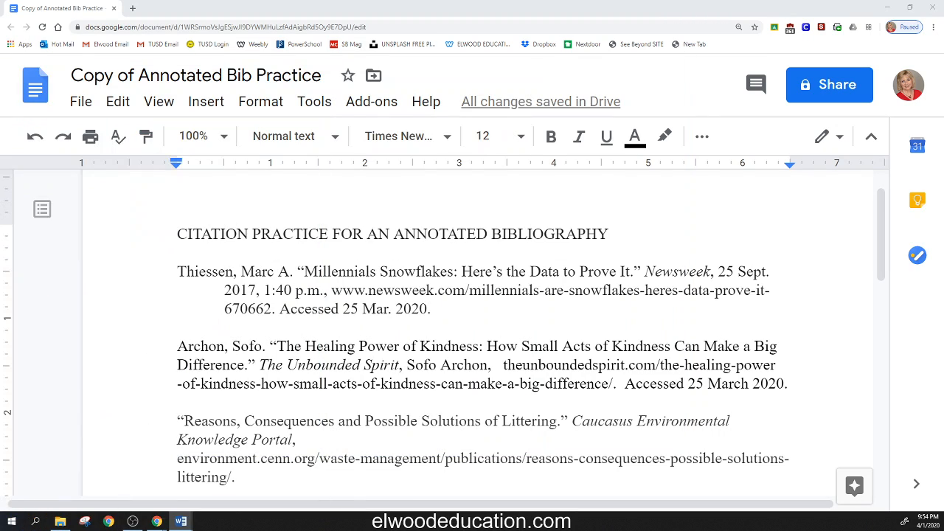
Step: Look through the kindness article page from the title to the footer for a publication date, and move its window out of the way
mouse_move(0, 151)
mouse_down()
mouse_move(308, 143)
mouse_move(552, 122)
mouse_move(497, 98)
mouse_up()
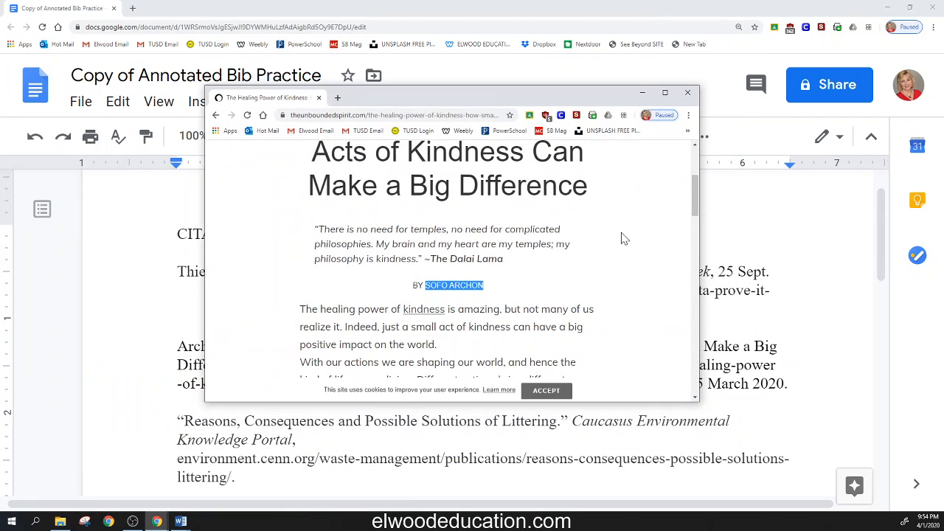
click(496, 291)
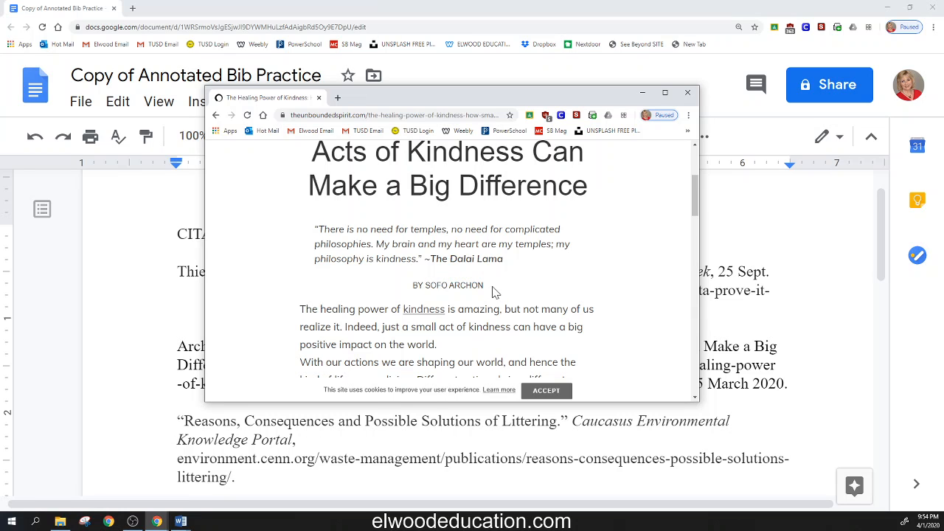
scroll(553, 277, up, 3)
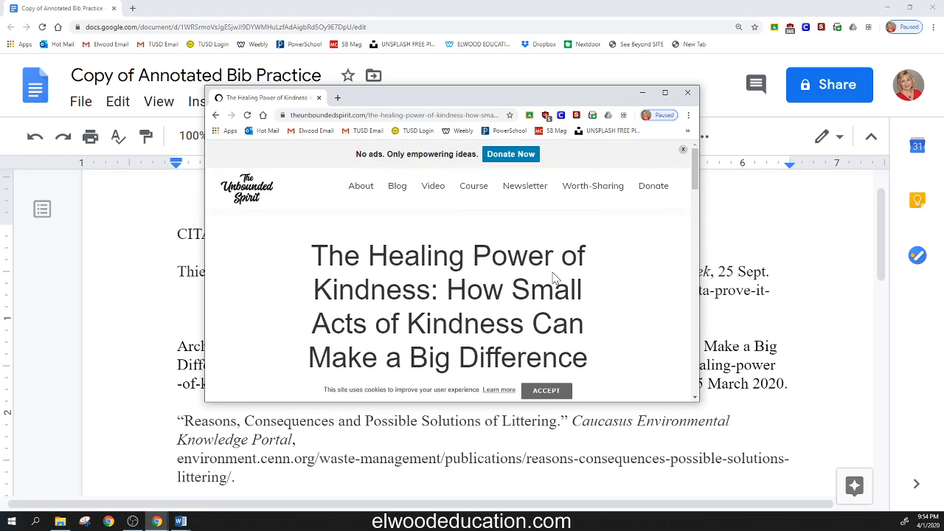
scroll(452, 265, down, 5)
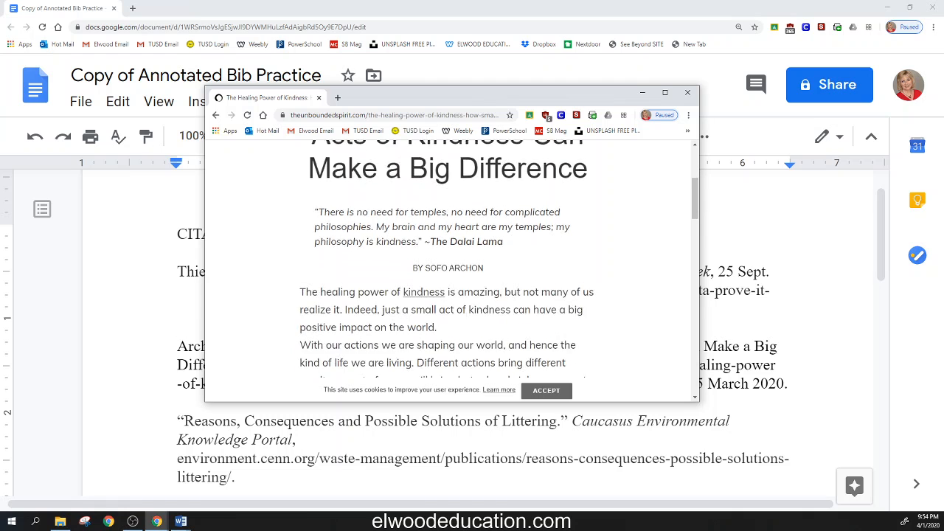
scroll(448, 258, down, 5)
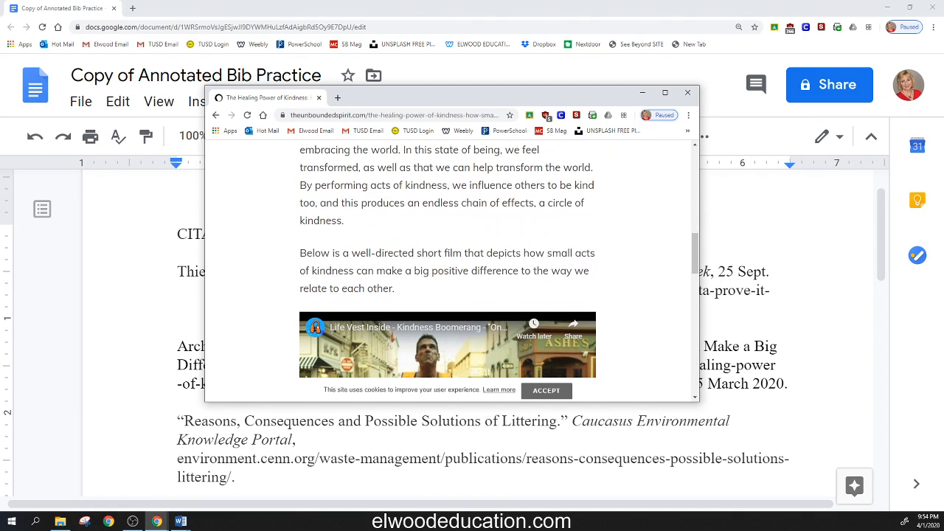
scroll(451, 269, down, 6)
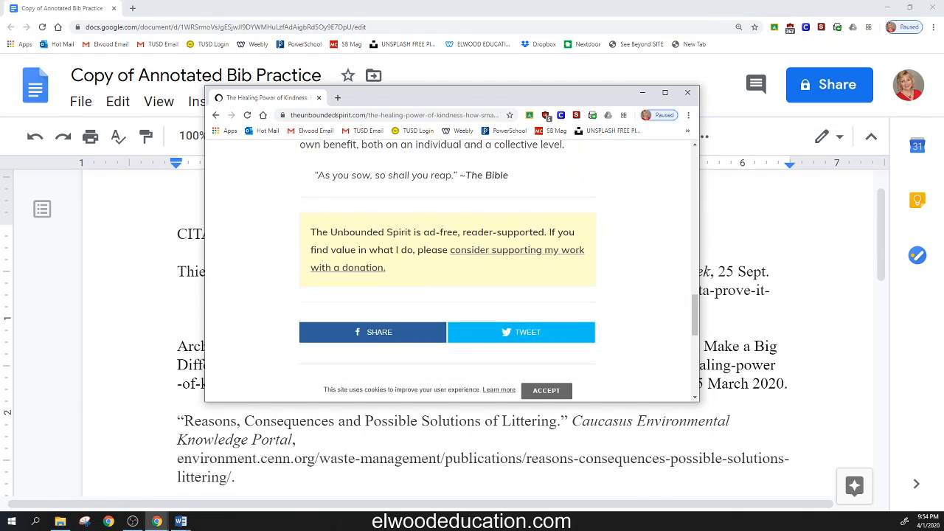
scroll(447, 265, down, 4)
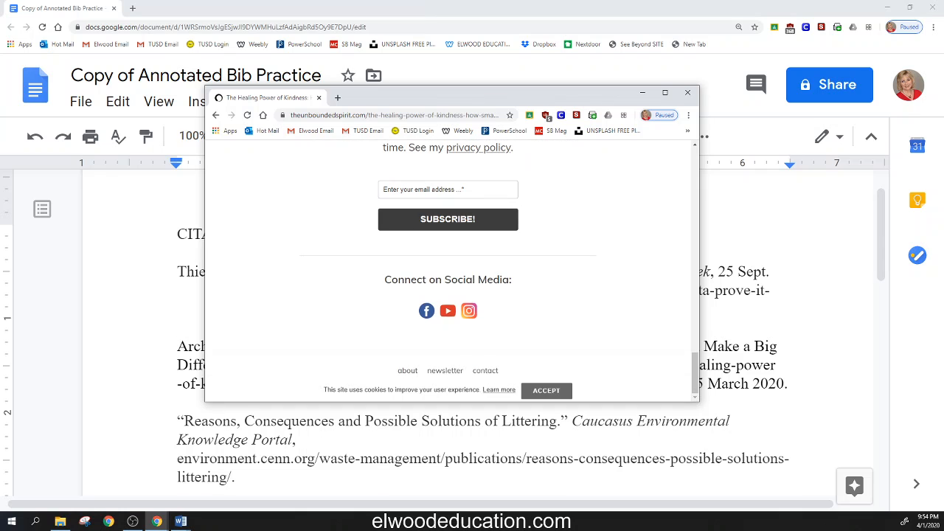
drag(403, 105, 0, 115)
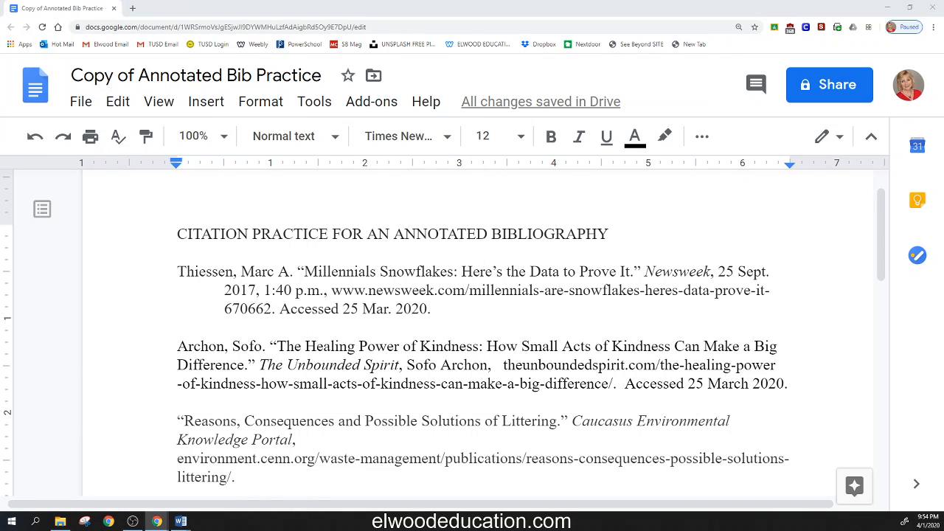
Step: Check the LOCATION line under Container 1 in the Word guidelines, return to the bibliography, and compare the kindness citation's URL
drag(0, 299, 599, 130)
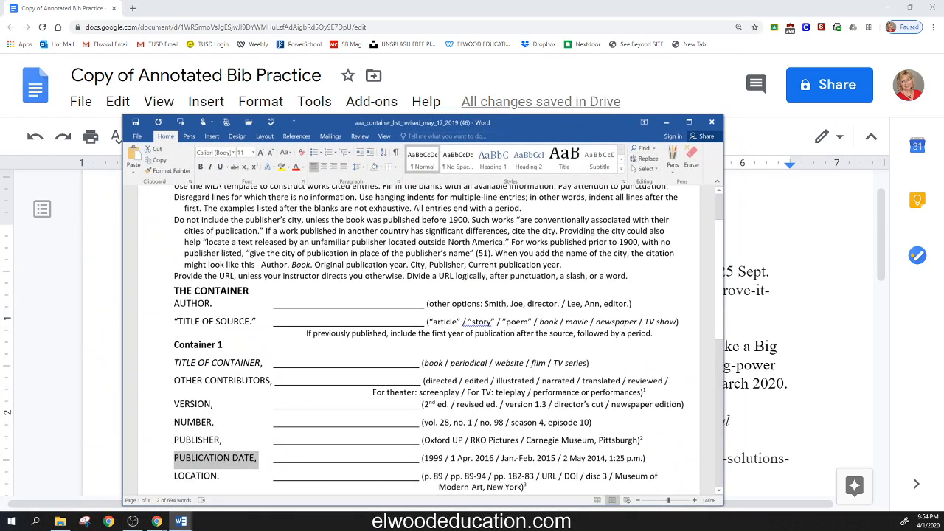
scroll(594, 221, down, 2)
drag(174, 412, 222, 411)
drag(549, 125, 0, 169)
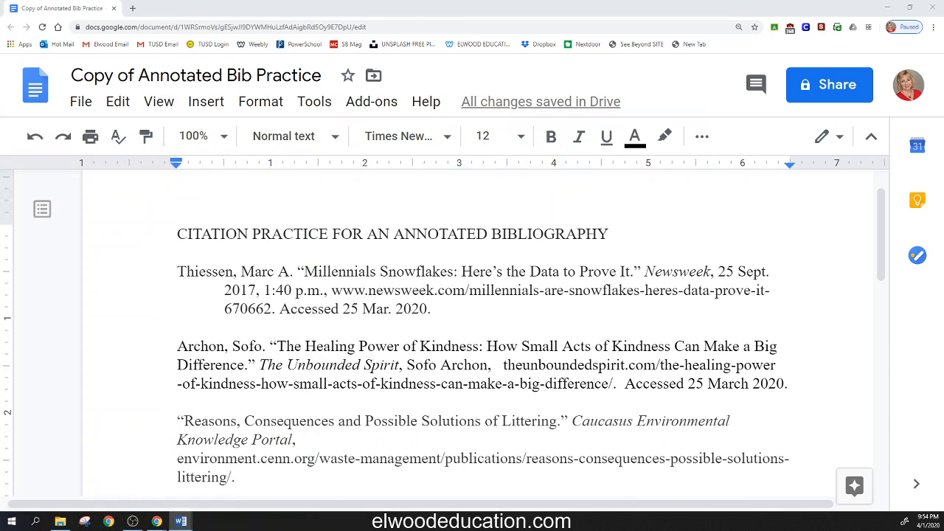
drag(503, 364, 613, 383)
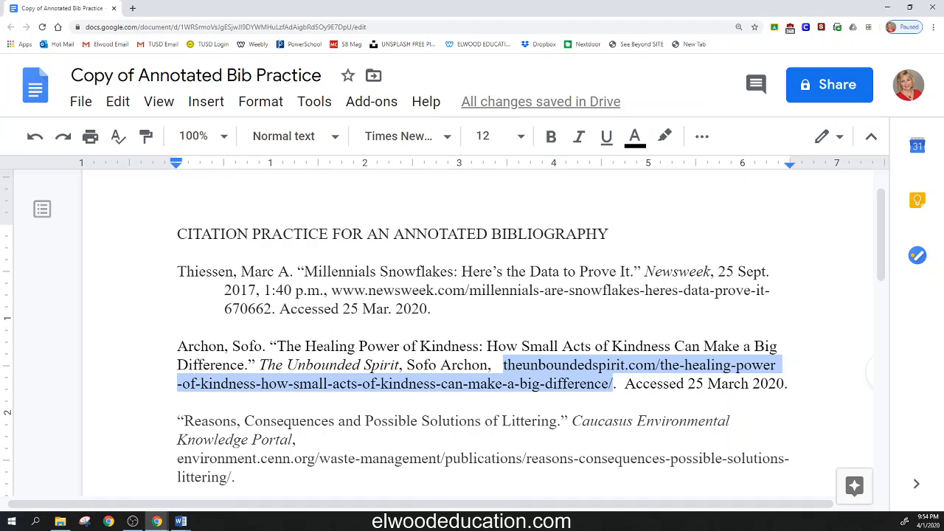
click(178, 402)
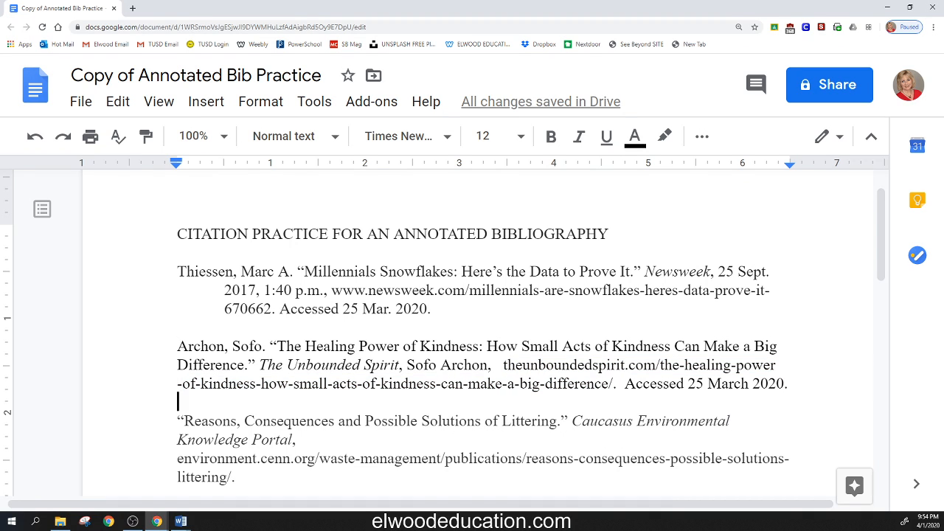
click(178, 365)
key(ctrl+shift+Right)
key(Left)
key(Up)
key(Tab)
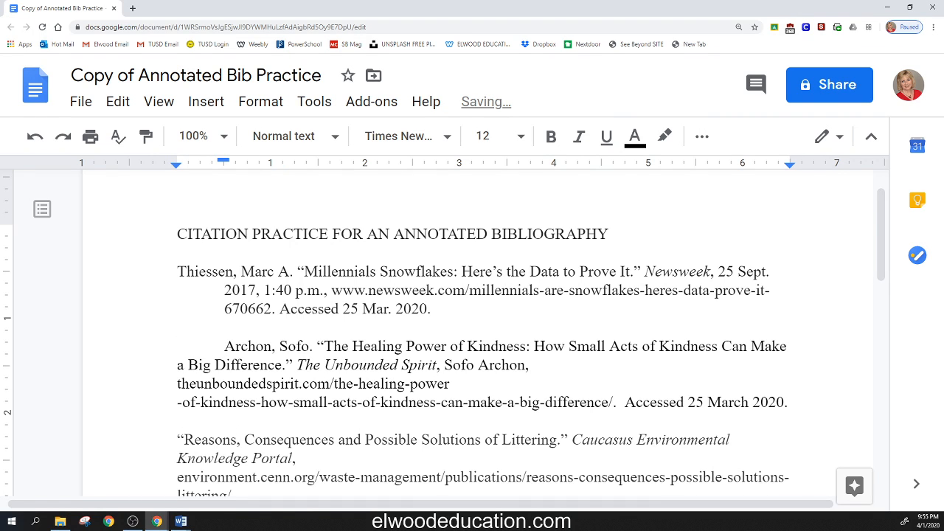
key(BackSpace)
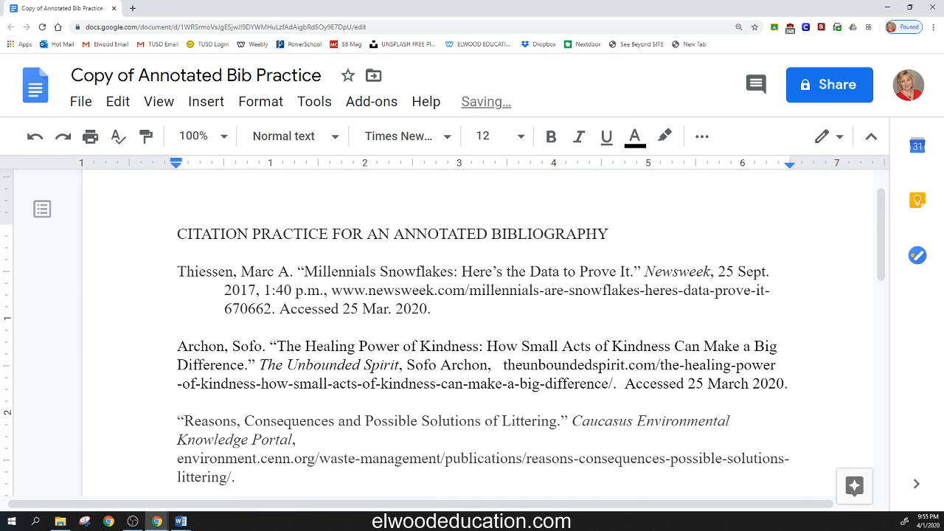
key(Down)
key(Up)
key(Tab)
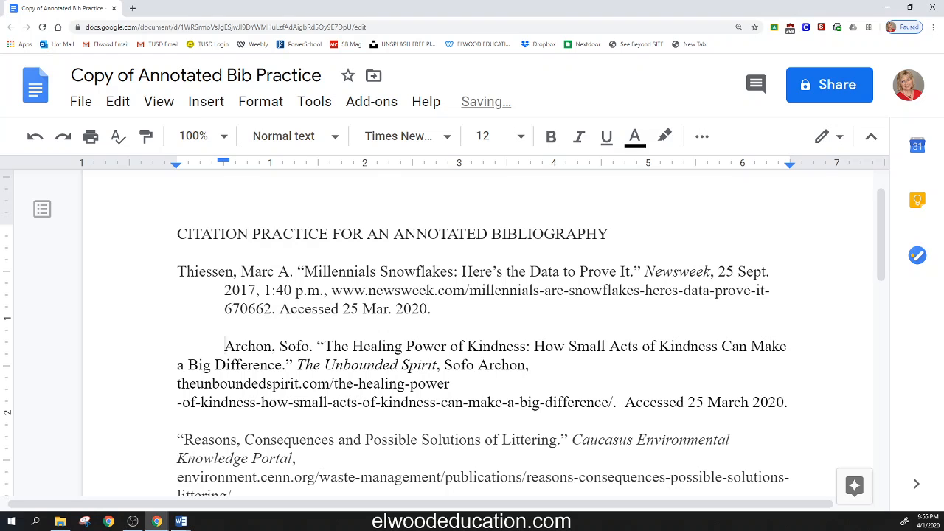
key(BackSpace)
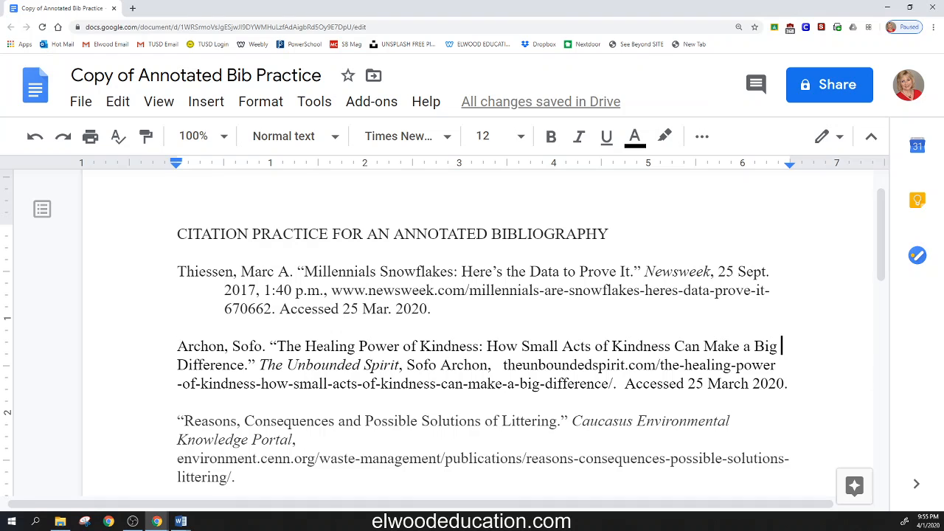
Step: Break the kindness citation after "Can Make a Big" and indent its second line, starting with "Difference," by half an inch
key(Return)
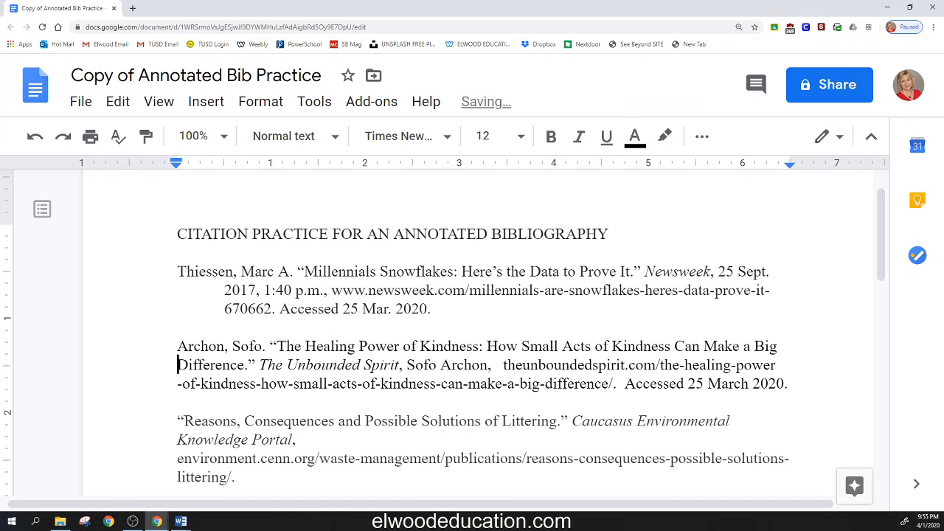
key(Tab)
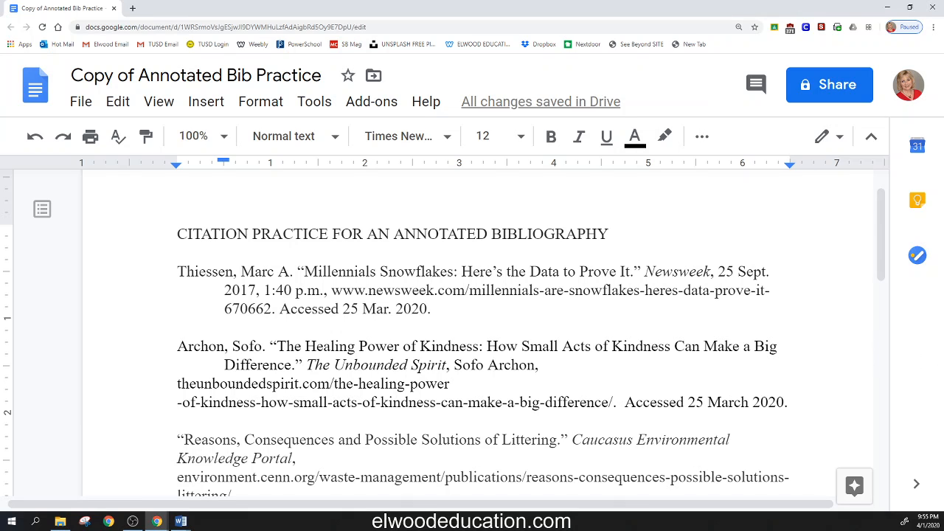
drag(453, 365, 550, 365)
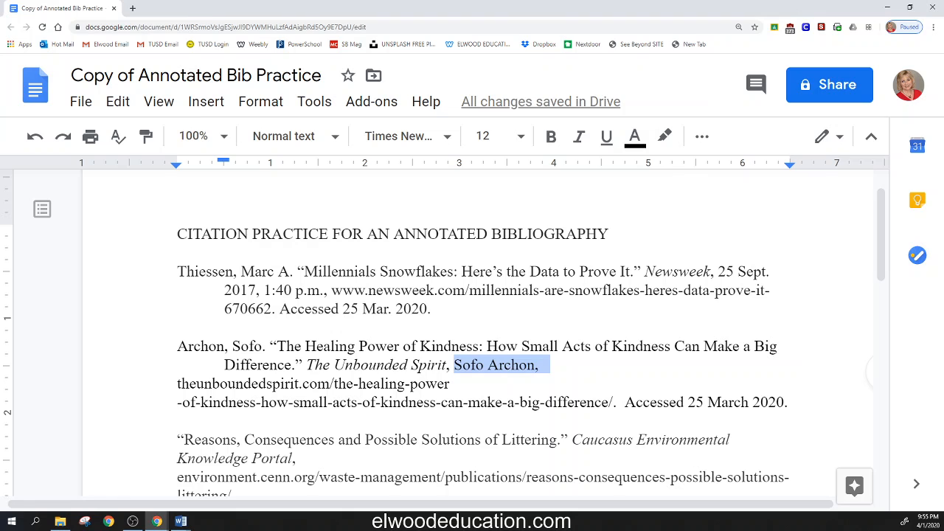
click(544, 365)
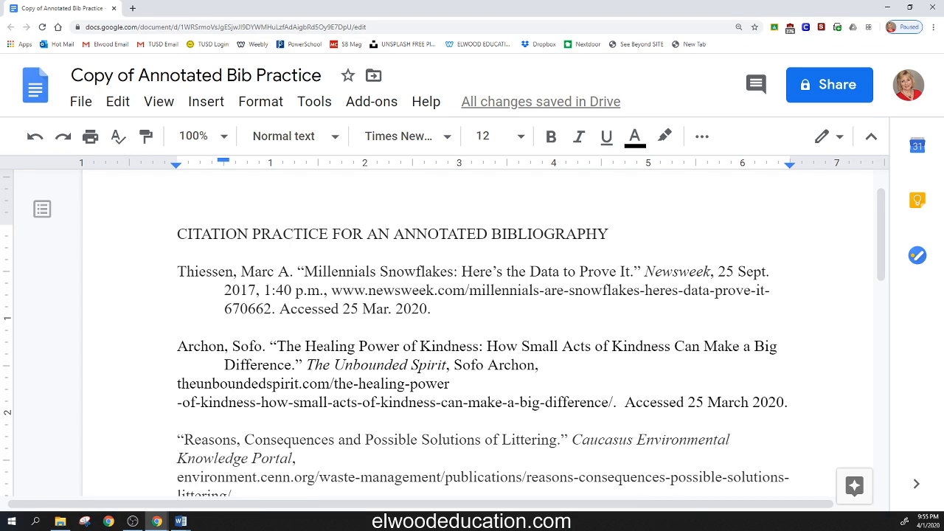
Step: Break the kindness citation's URL after theunboundedspirit.com/ so that its first part fits on the line with the publisher
mouse_move(177, 383)
mouse_down()
mouse_move(349, 402)
mouse_move(453, 384)
mouse_up()
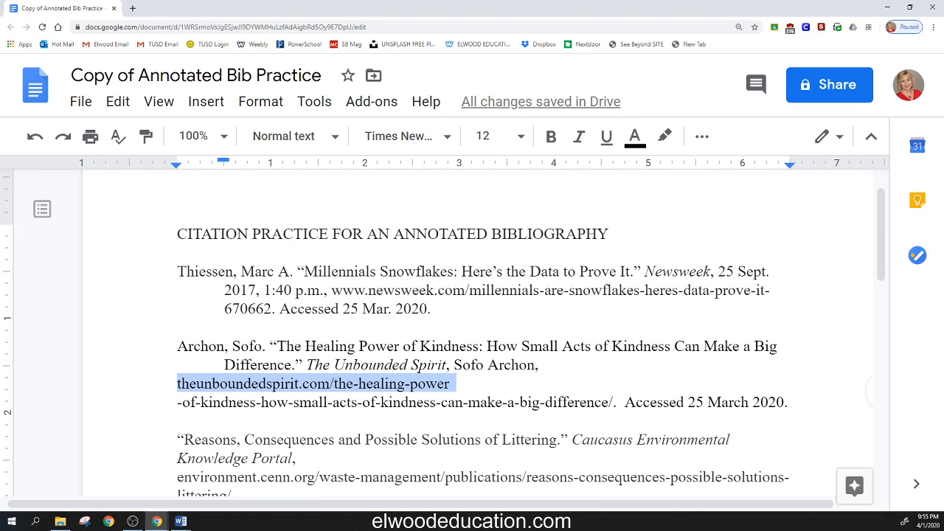
drag(306, 364, 538, 365)
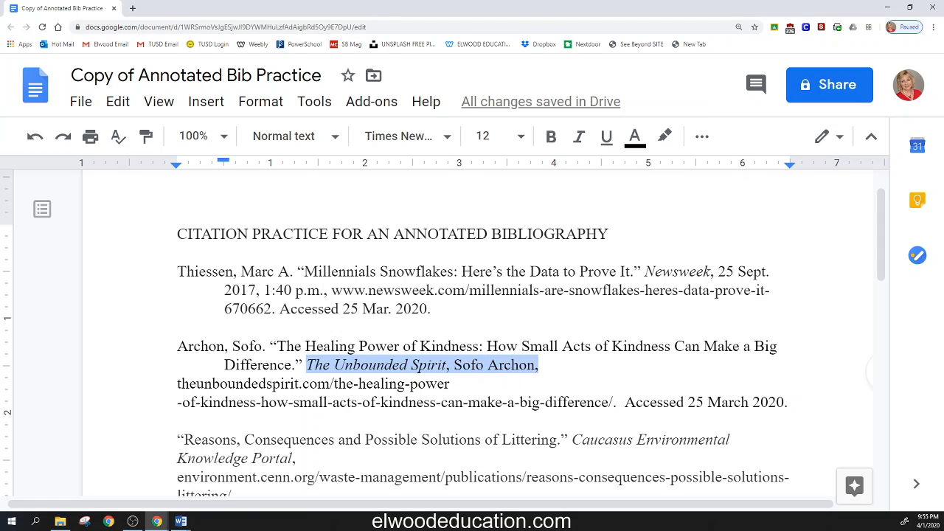
mouse_move(177, 383)
mouse_down()
mouse_move(453, 383)
mouse_move(454, 365)
mouse_move(544, 365)
mouse_up()
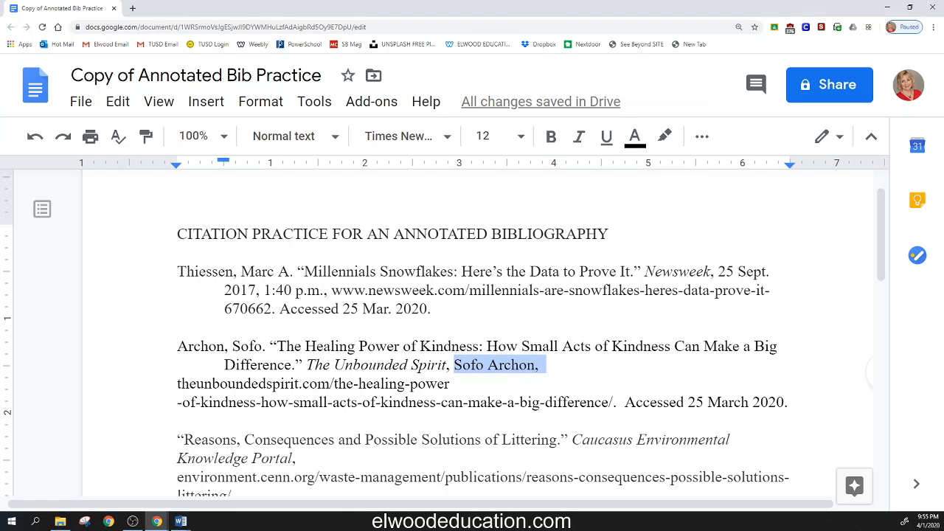
click(331, 384)
click(300, 384)
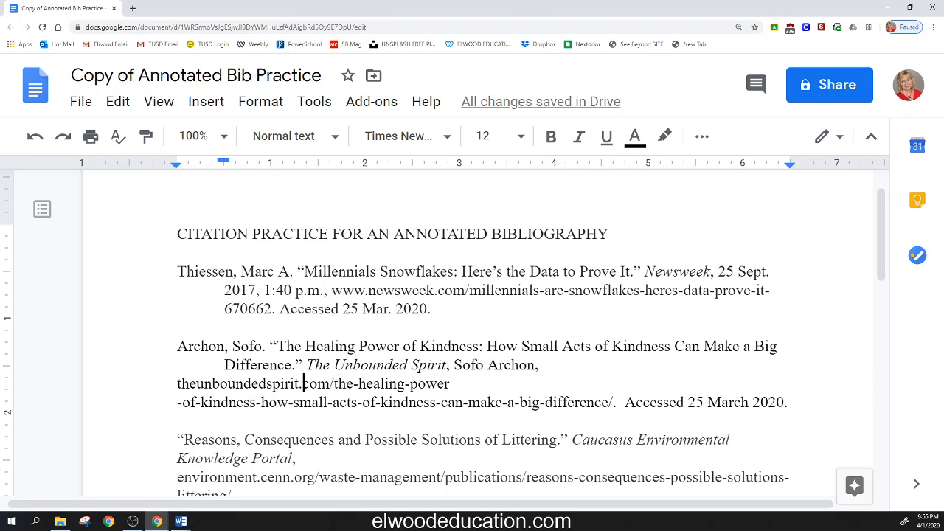
double_click(408, 383)
click(335, 383)
key(Return)
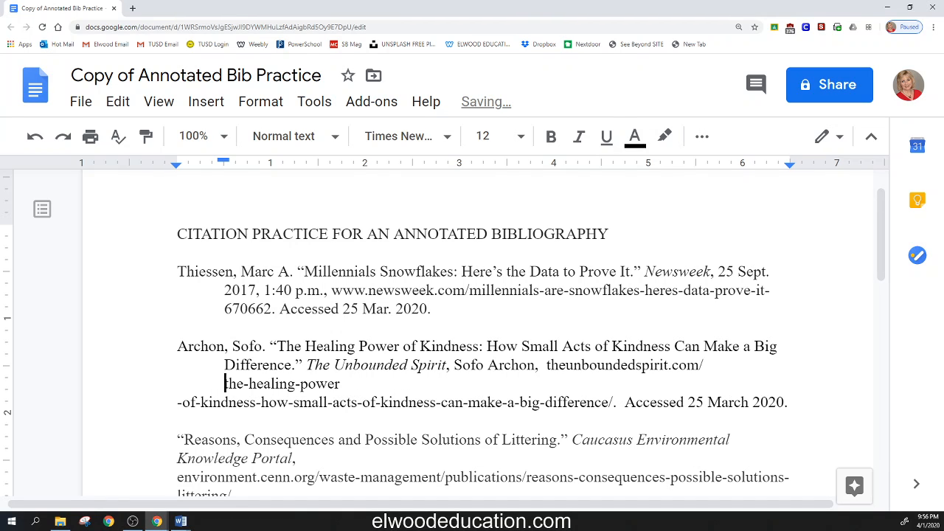
Step: Remove the extra space between the publisher's comma and theunboundedspirit.com/ in the kindness citation
click(544, 365)
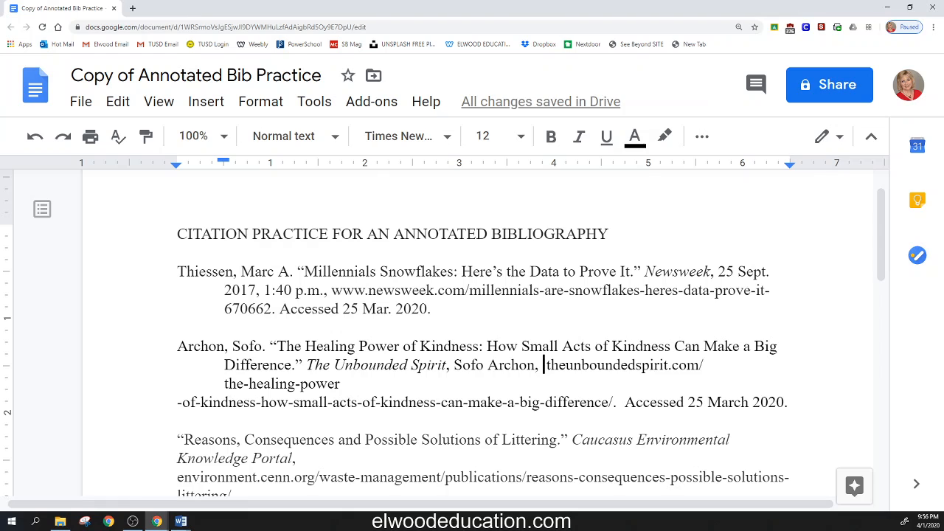
key(Delete)
key(Left)
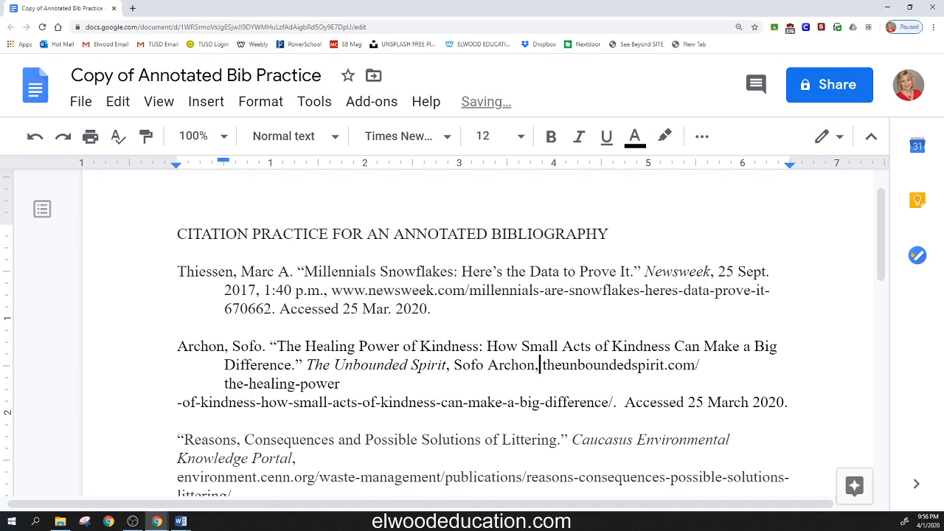
key(Right)
key(Left)
key(Left)
key(Right)
key(Right)
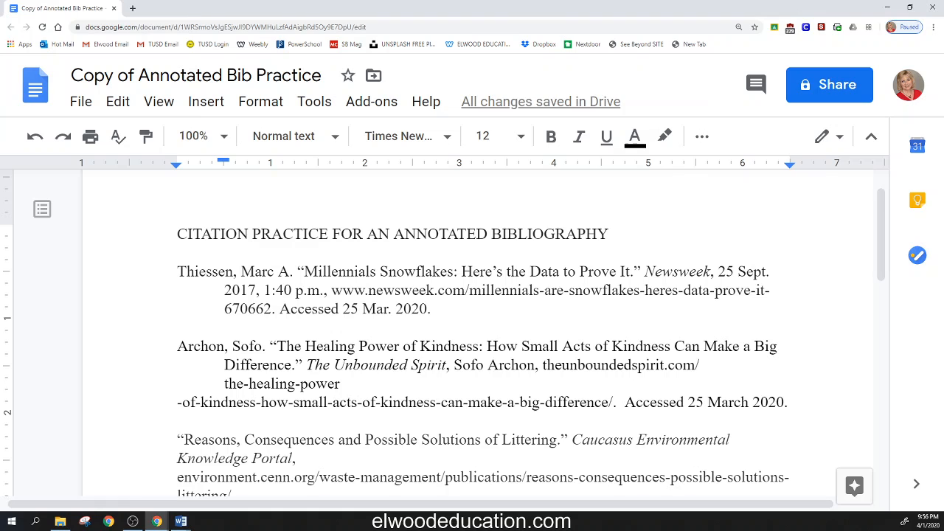
Step: Add "the-healing-" directly after theunboundedspirit.com/ in the kindness citation's second line
text(they)
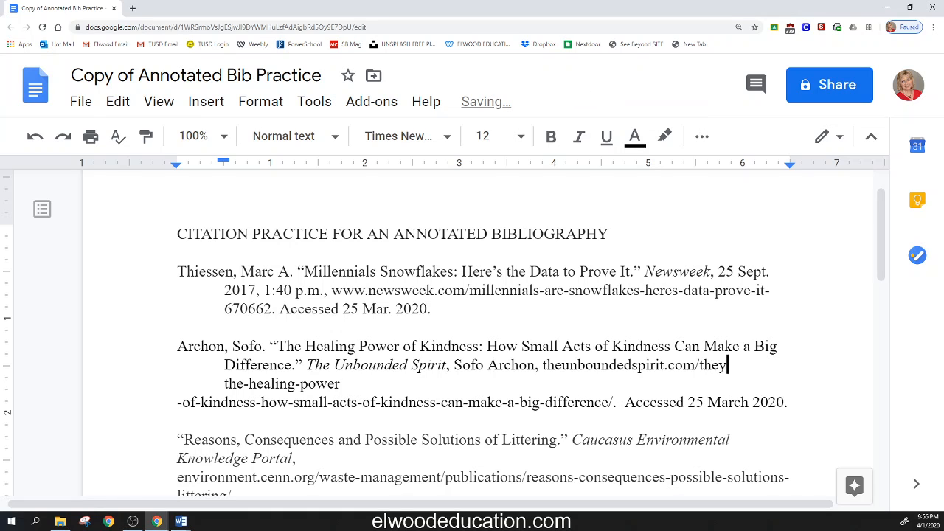
key(BackSpace)
text(-healing)
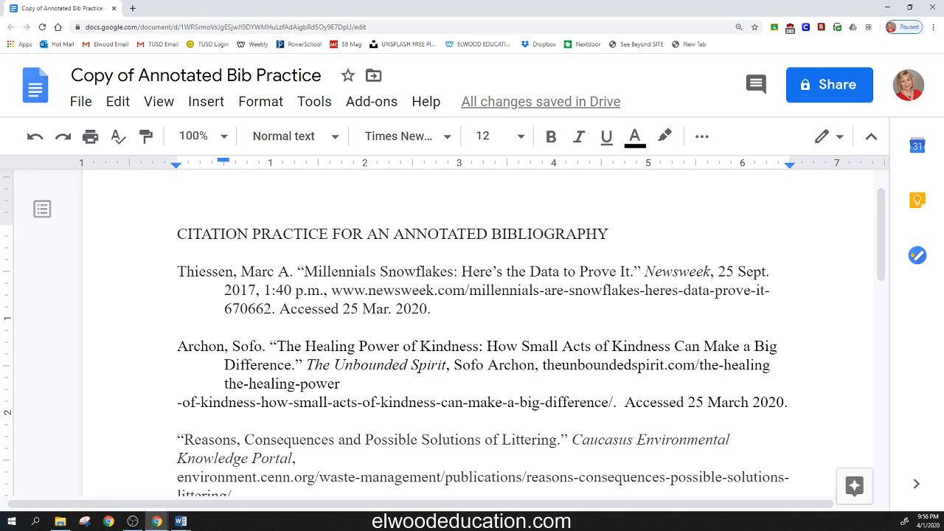
text(-)
Step: Delete the duplicate "the-healing-" in front of "power" on the citation's third line
click(301, 384)
key(BackSpace)
key(BackSpace)
key(BackSpace)
key(BackSpace)
key(BackSpace)
key(BackSpace)
key(BackSpace)
key(BackSpace)
key(BackSpace)
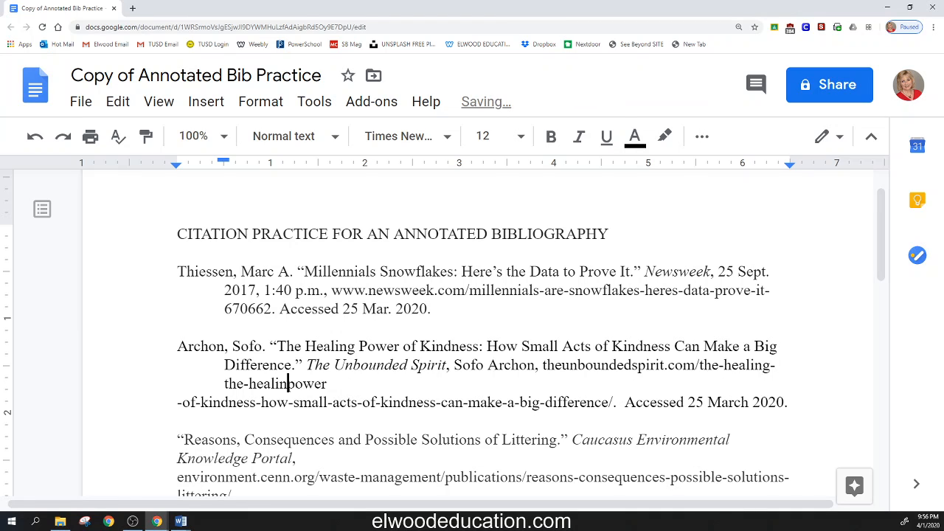
key(BackSpace)
key(BackSpace)
key(BackSpace)
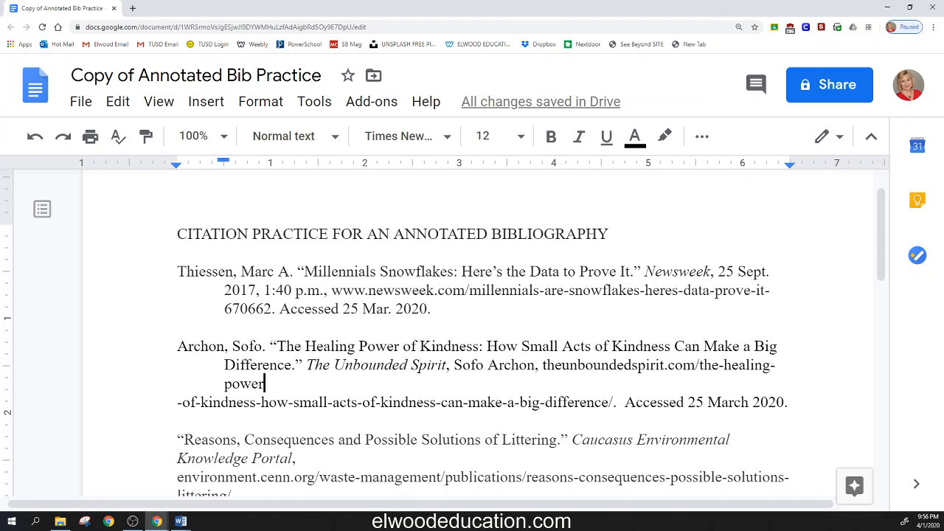
Step: Join "-of-kindness-how-small-acts" and the rest of the URL directly to "power", and remove the extra space before "Accessed"
drag(224, 384, 264, 383)
click(264, 384)
drag(177, 402, 614, 402)
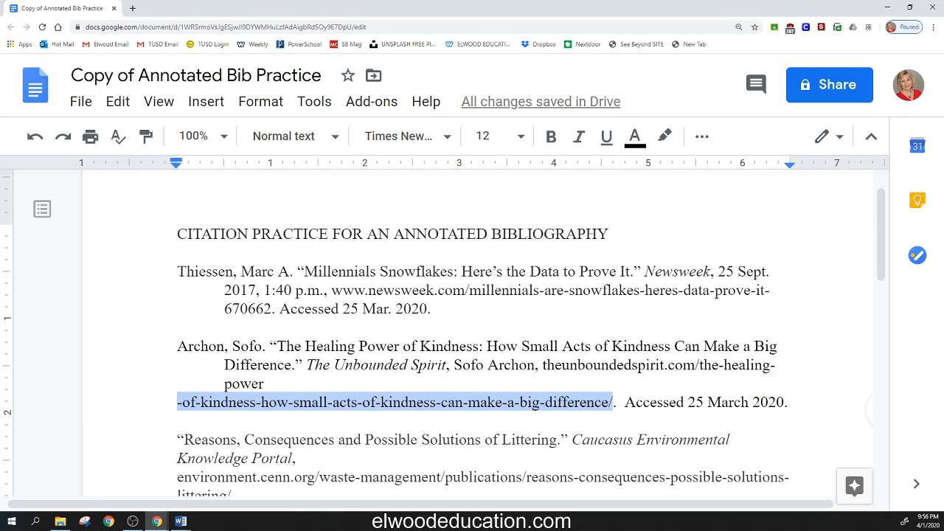
click(265, 384)
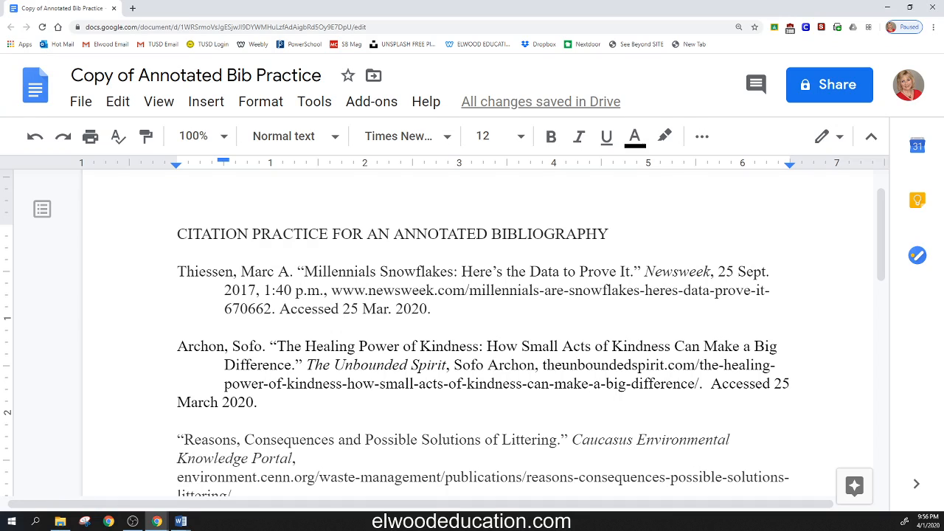
click(708, 384)
key(Delete)
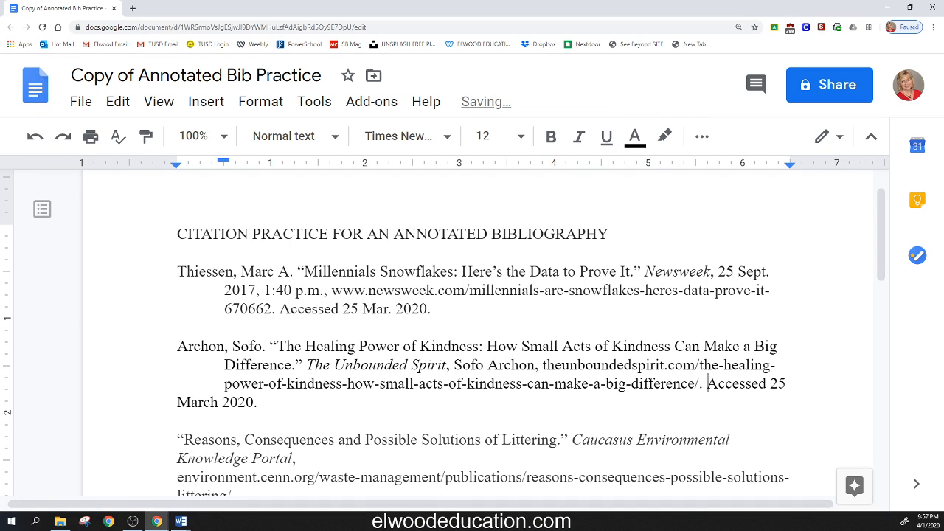
Step: Abbreviate March to "Mar." in the kindness citation's access date
double_click(746, 383)
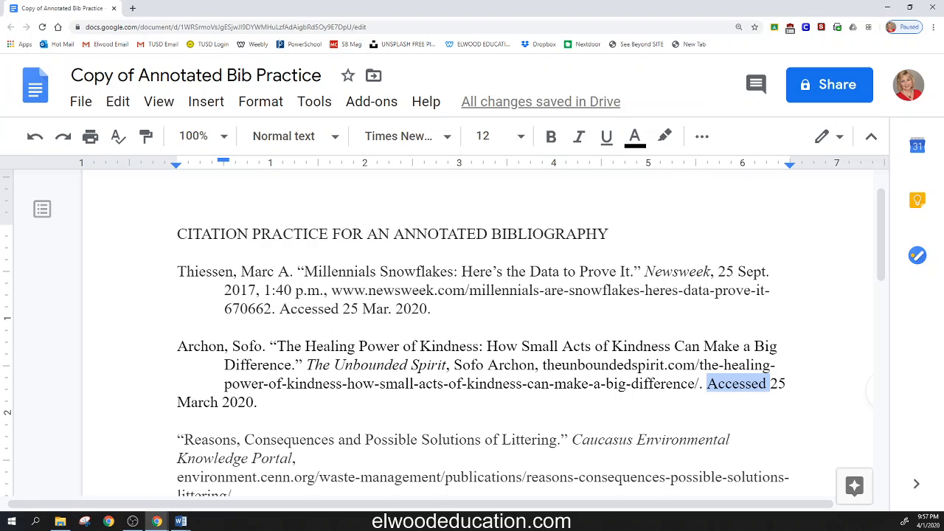
double_click(778, 383)
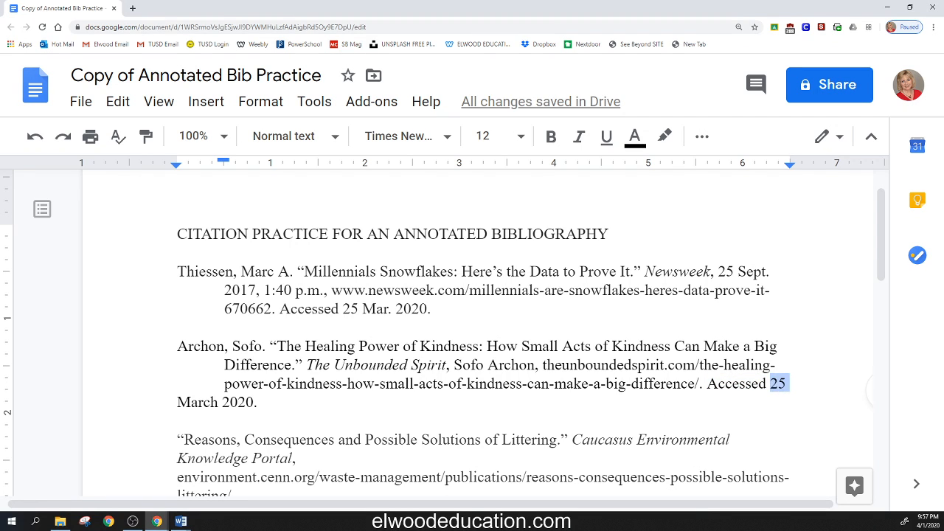
drag(178, 403, 254, 403)
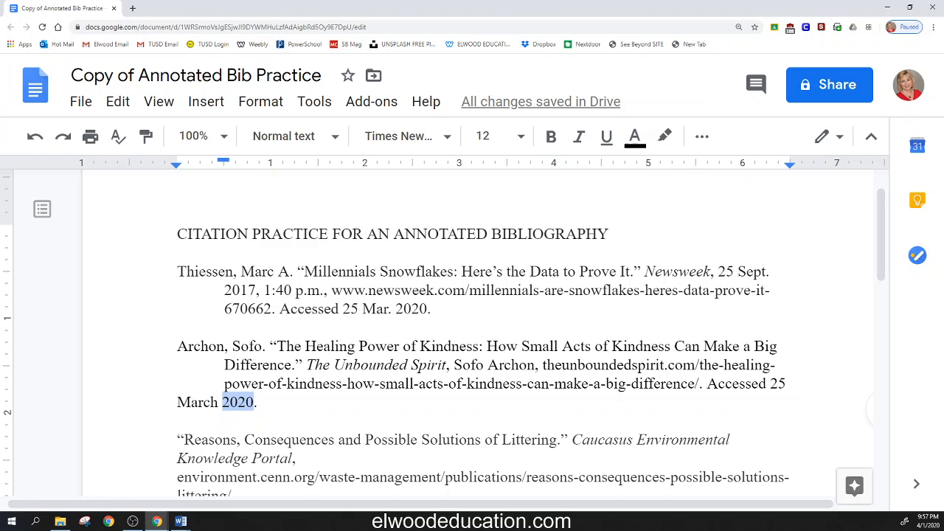
click(179, 402)
click(205, 402)
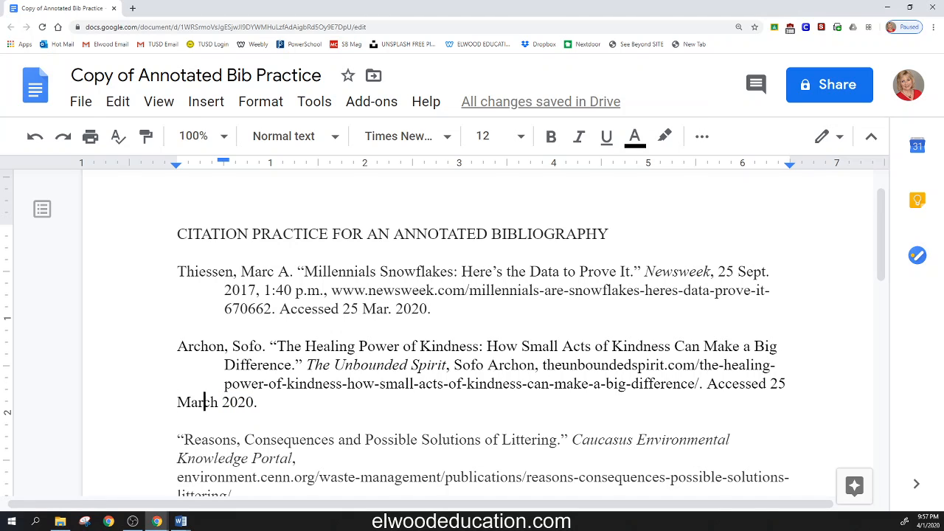
text(.)
key(Delete)
key(Delete)
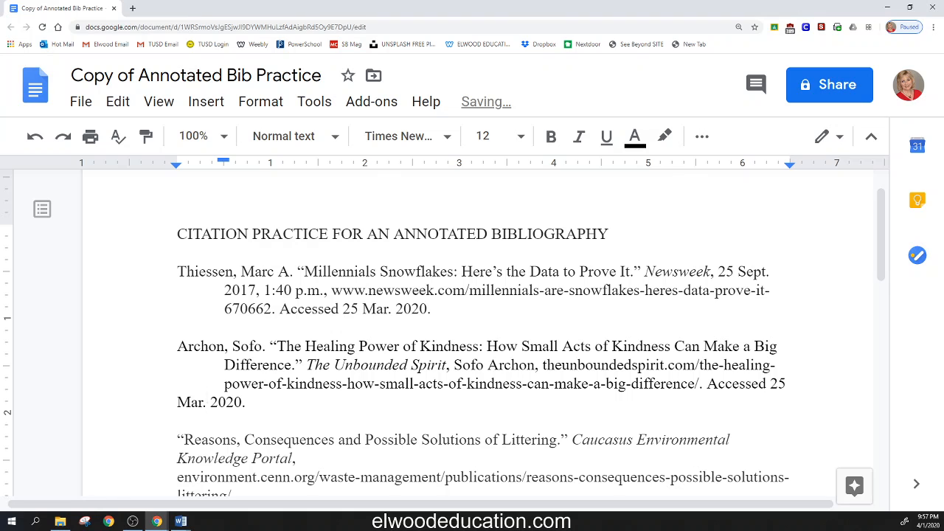
Step: Indent the kindness citation's last line, "Mar. 2020.", by half an inch, keeping it aligned with the lines above
key(Left)
key(Left)
key(Left)
key(Left)
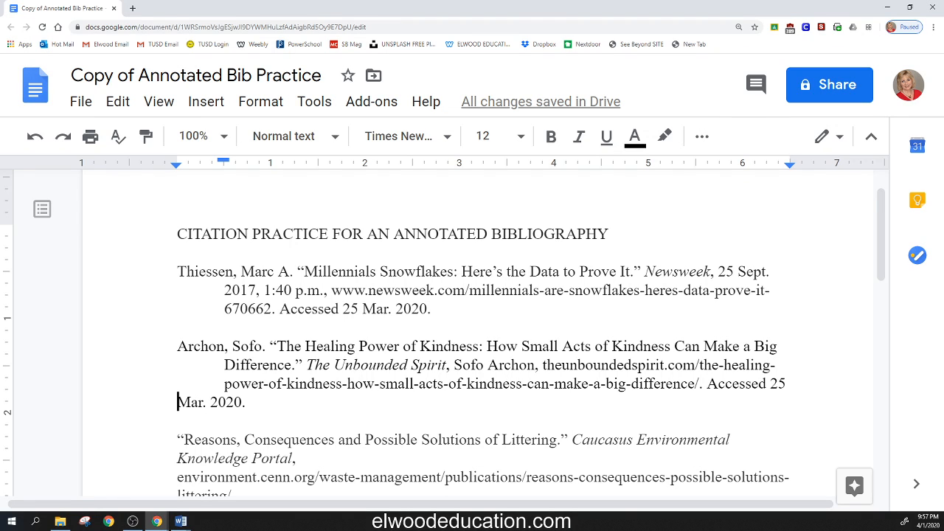
key(Tab)
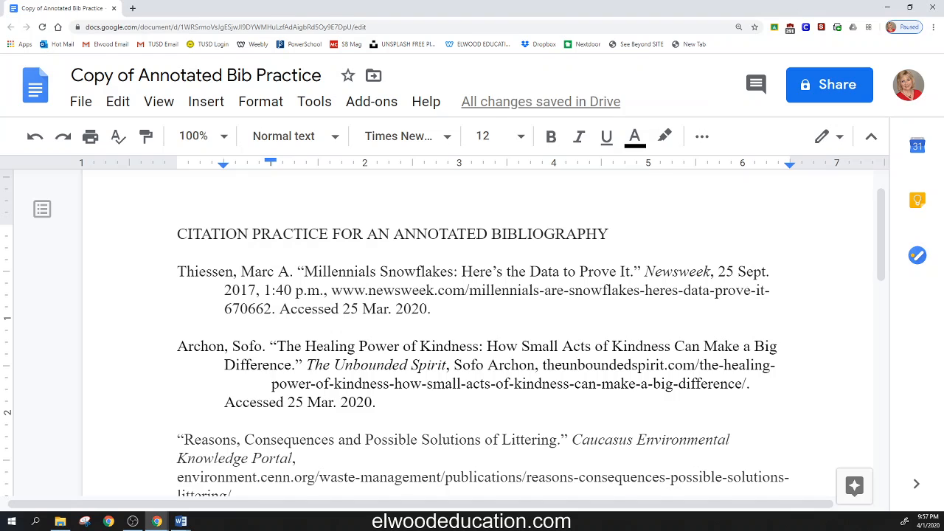
key(BackSpace)
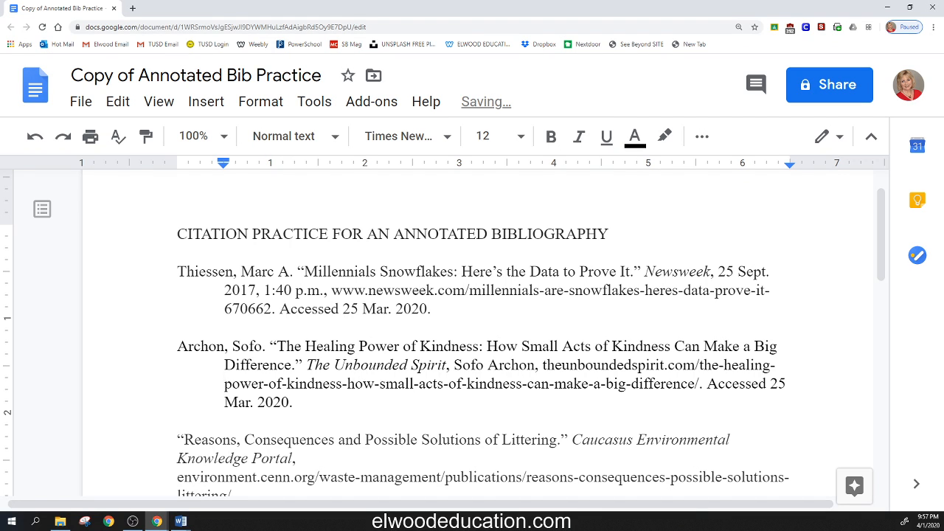
click(293, 402)
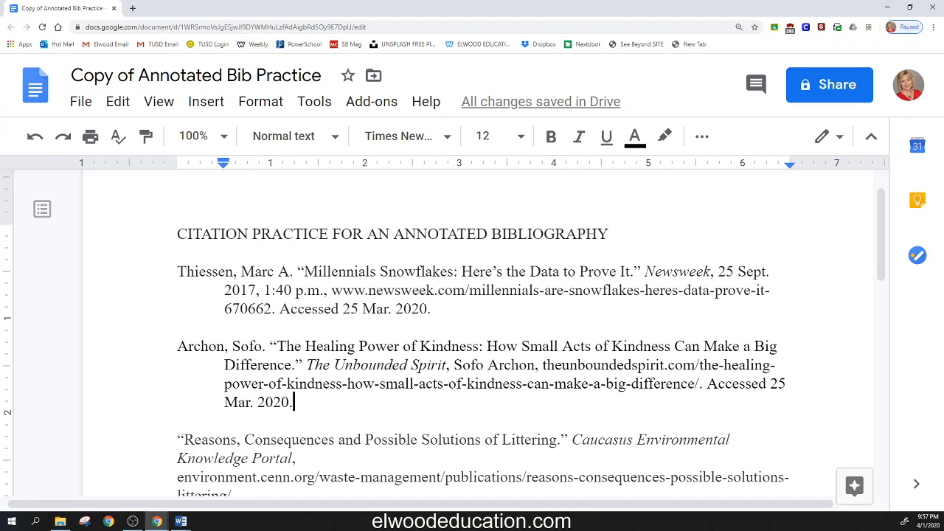